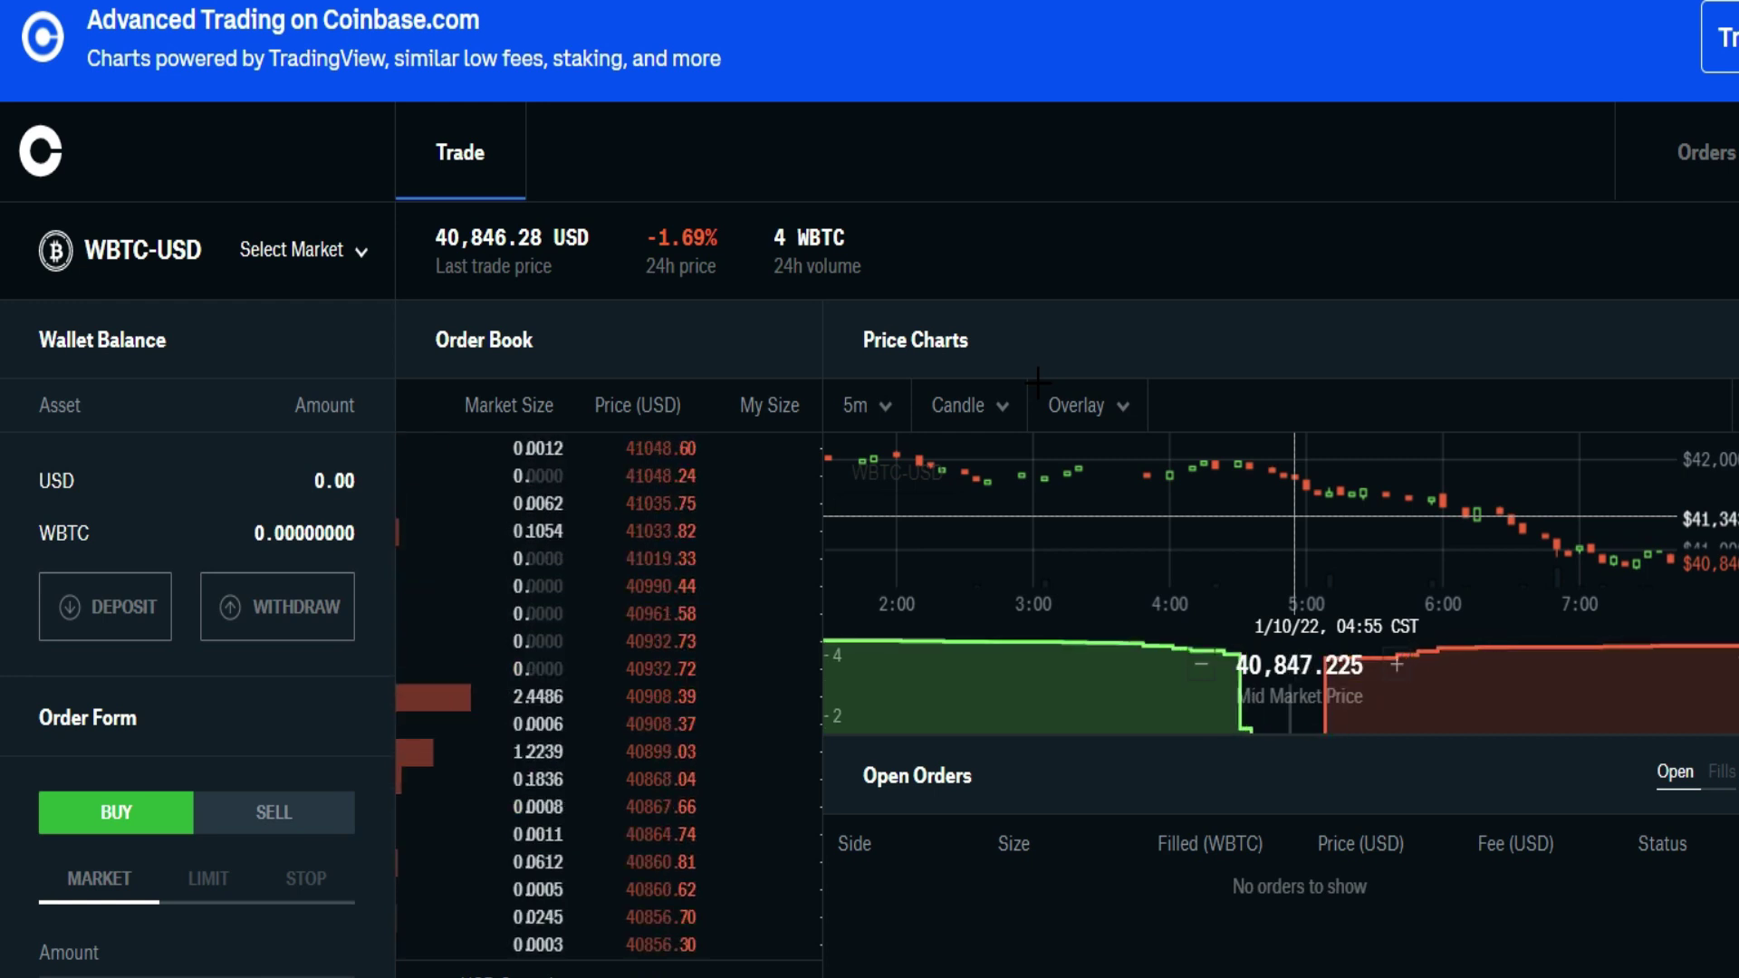
# Glance at the chart's moving-average overlays, then switch to a SHIB market found by searching 'shib'
pyautogui.click(1033, 403)
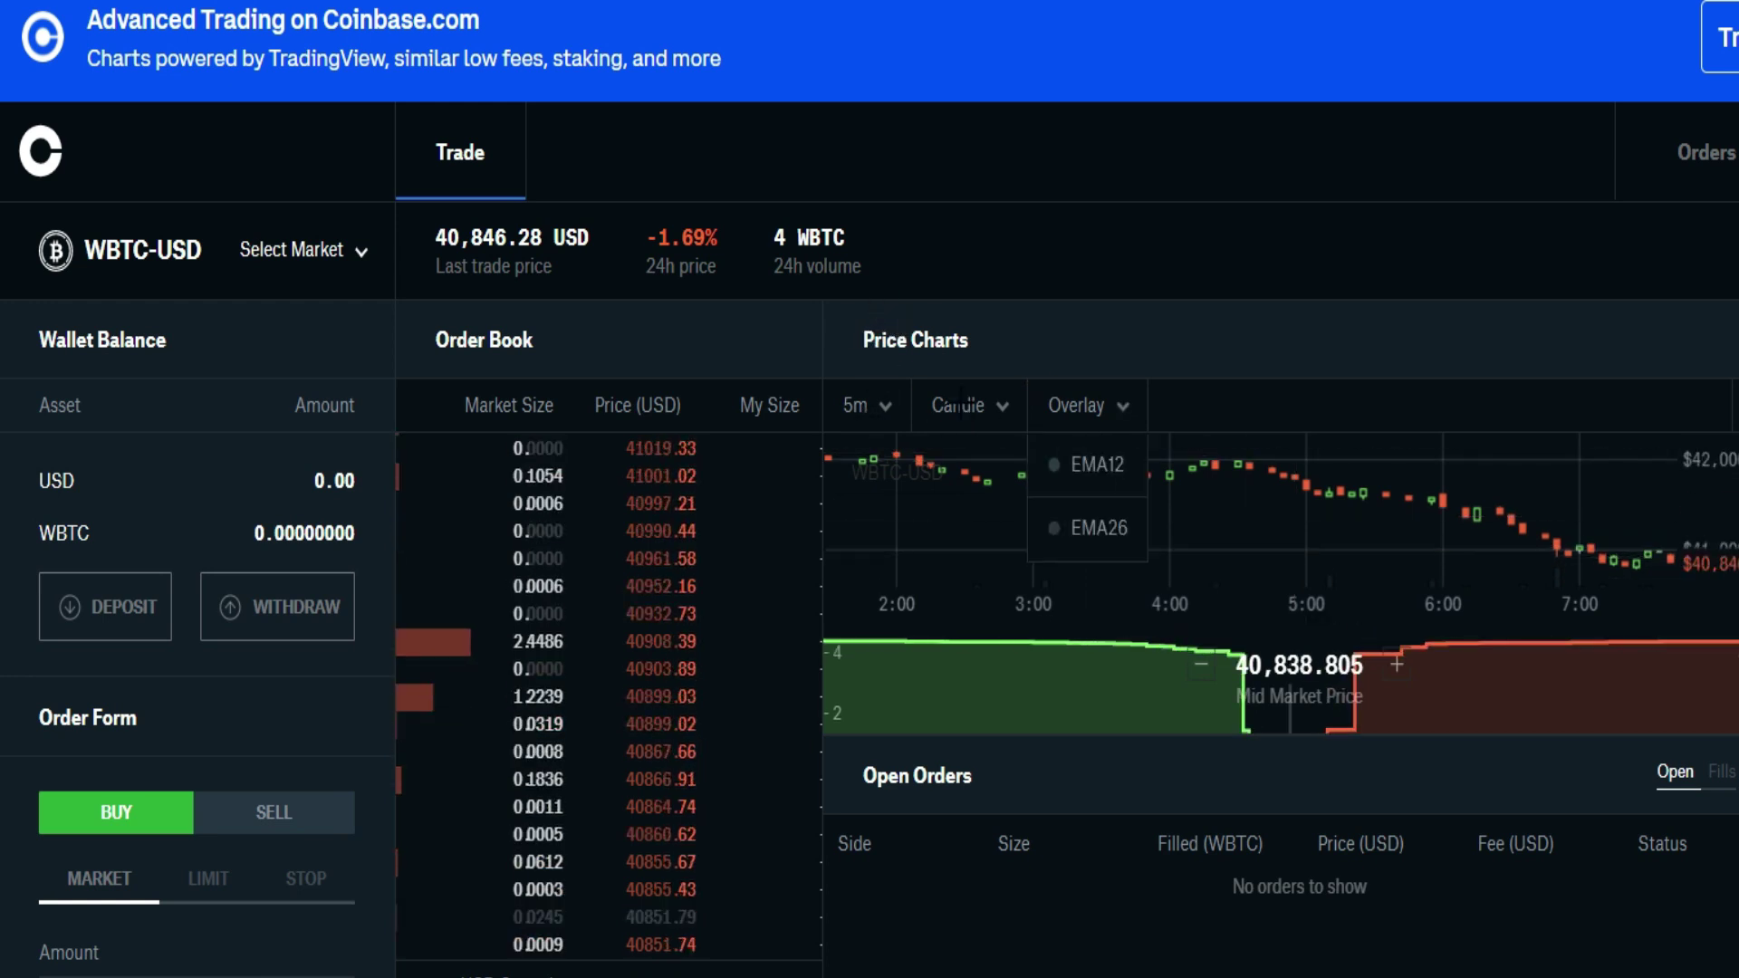
pyautogui.click(1203, 541)
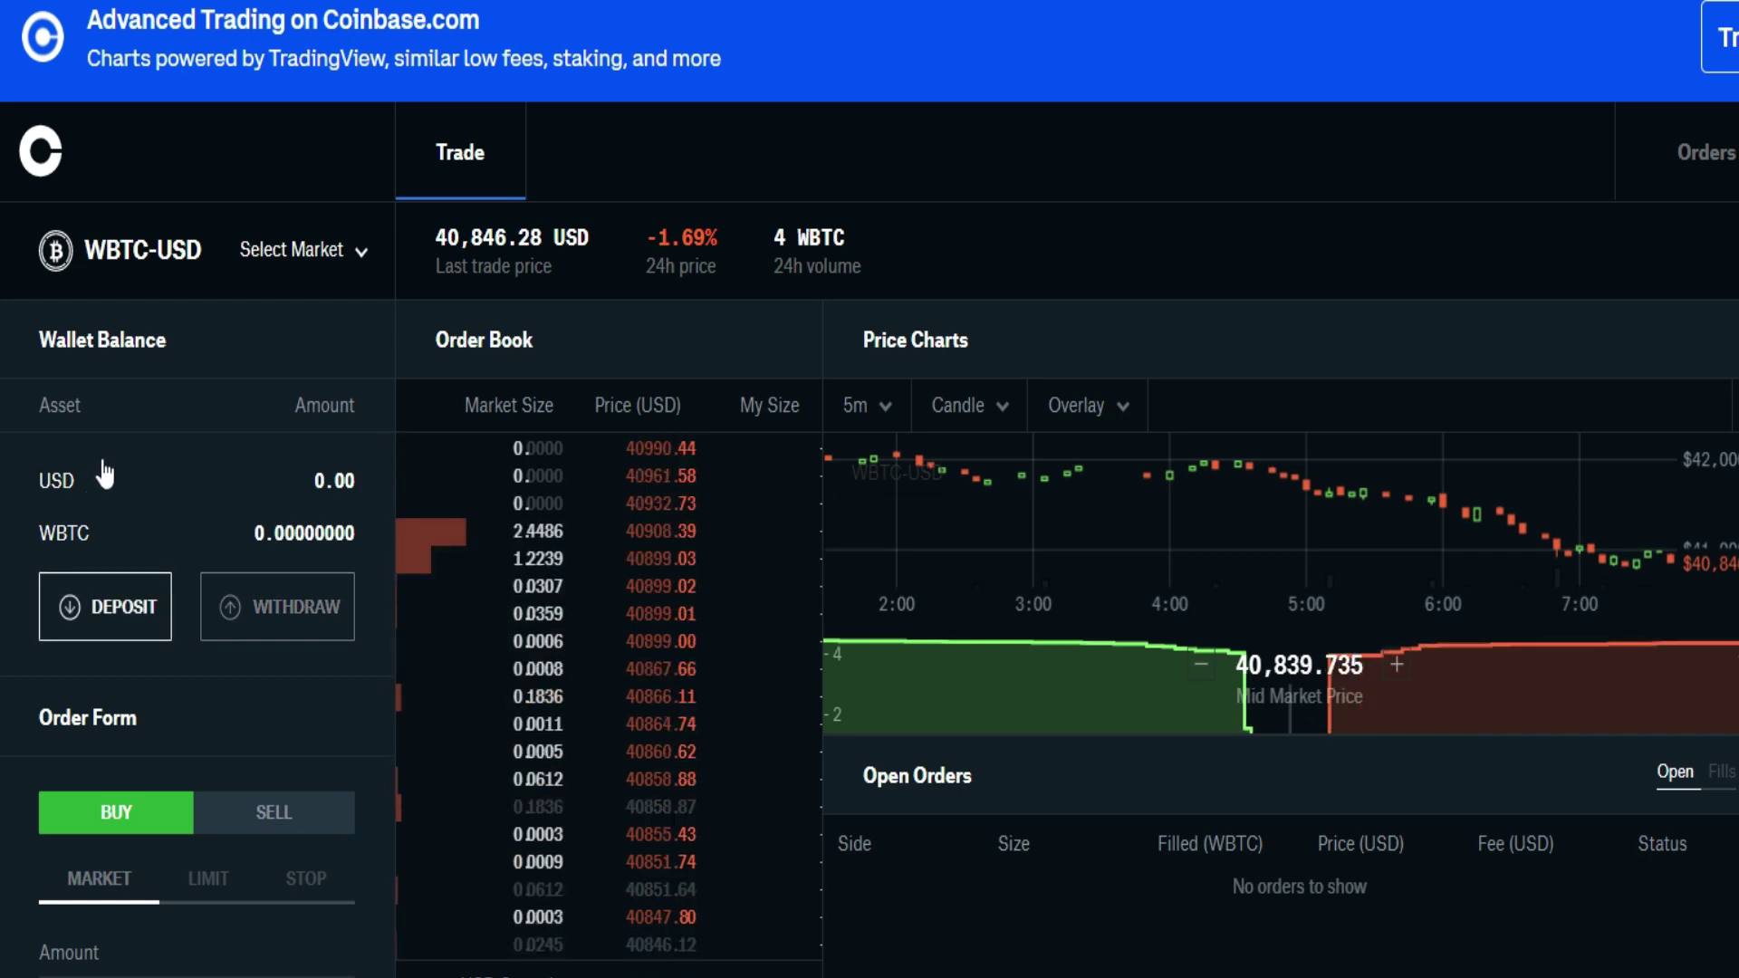
pyautogui.click(298, 192)
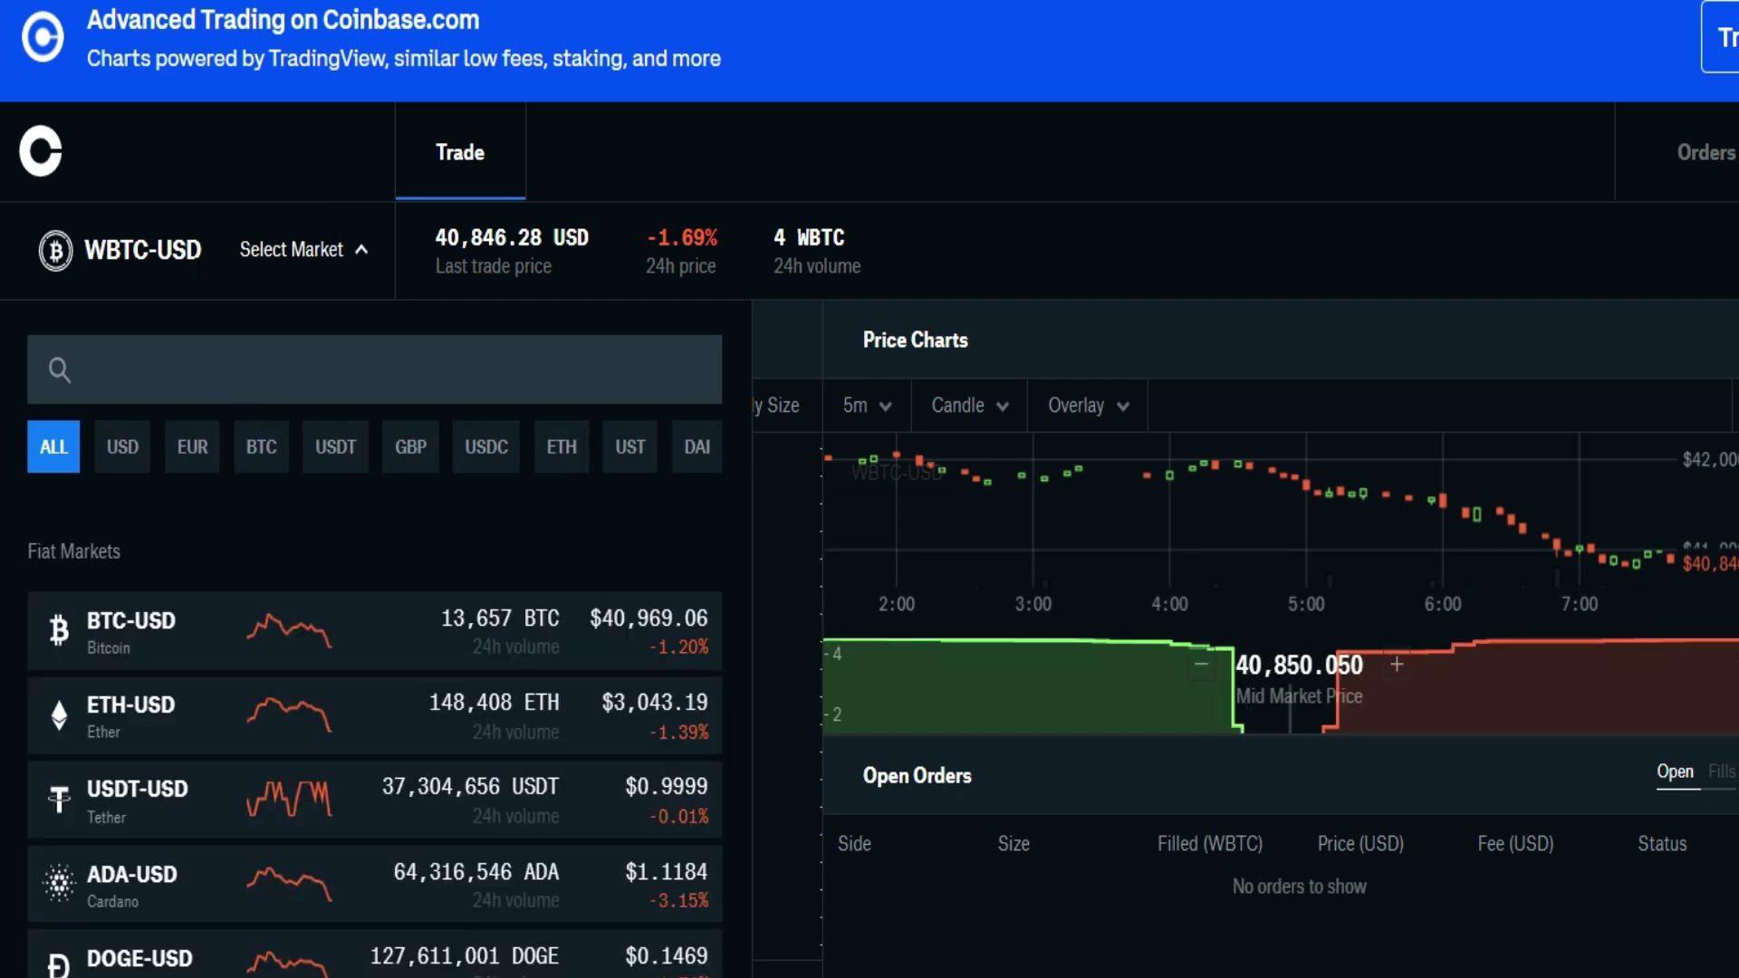
pyautogui.write('shib')
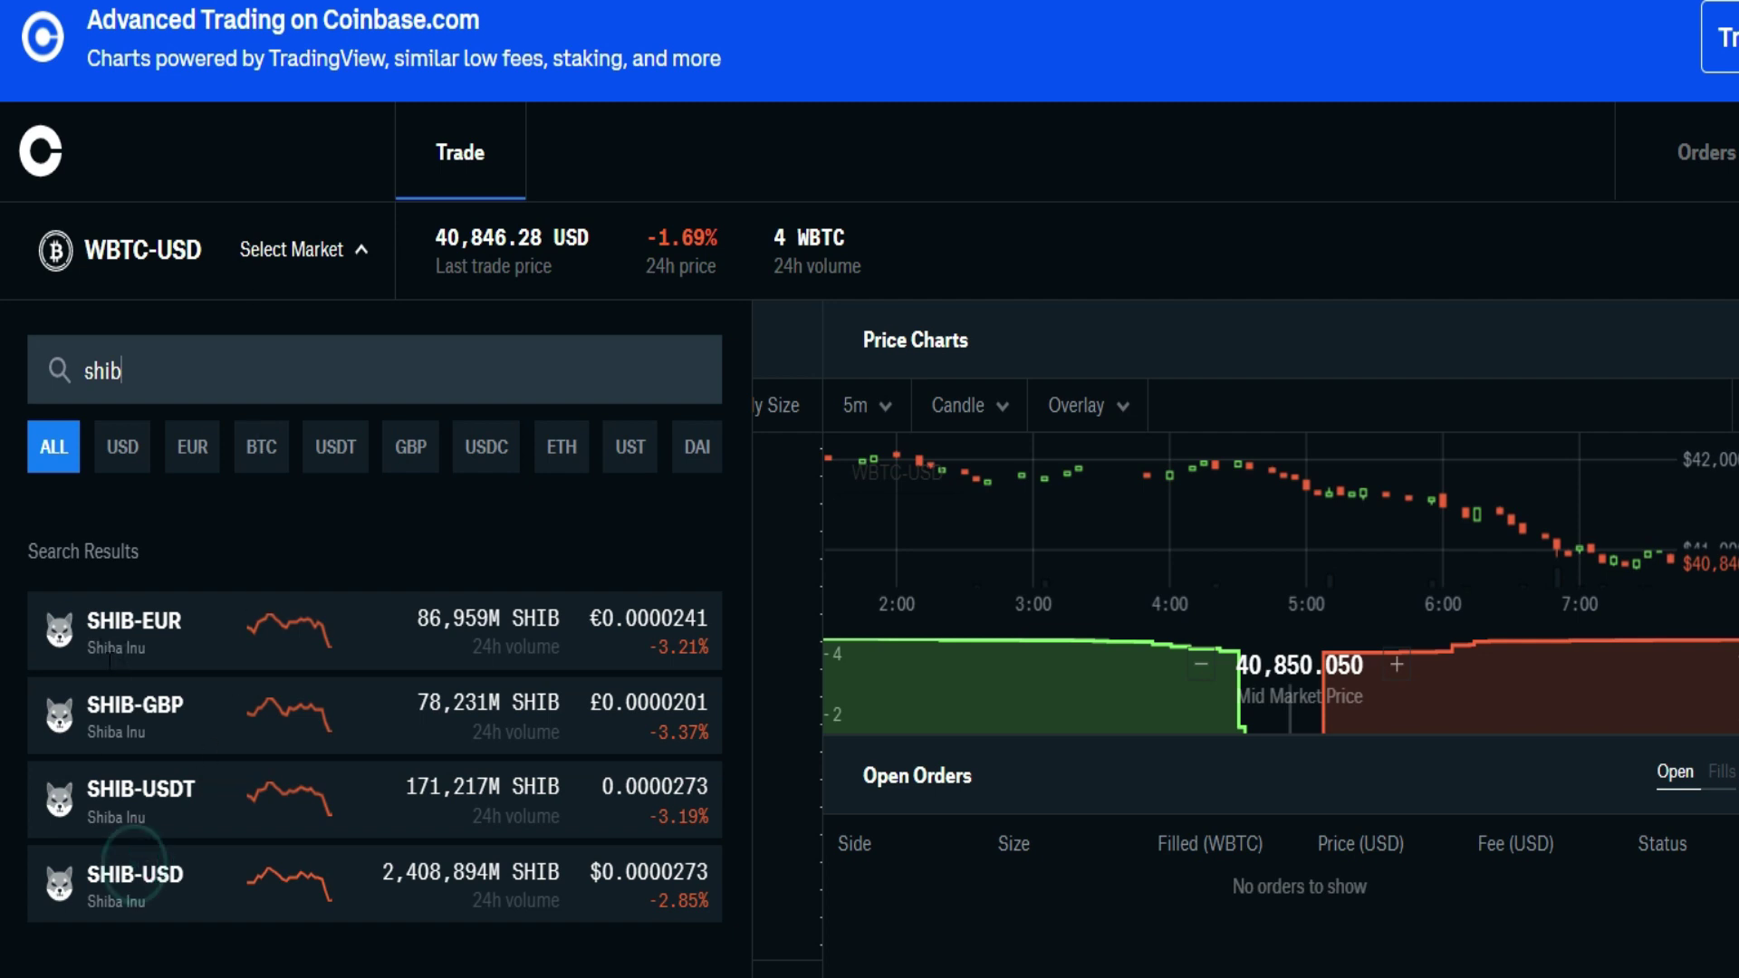
pyautogui.click(136, 871)
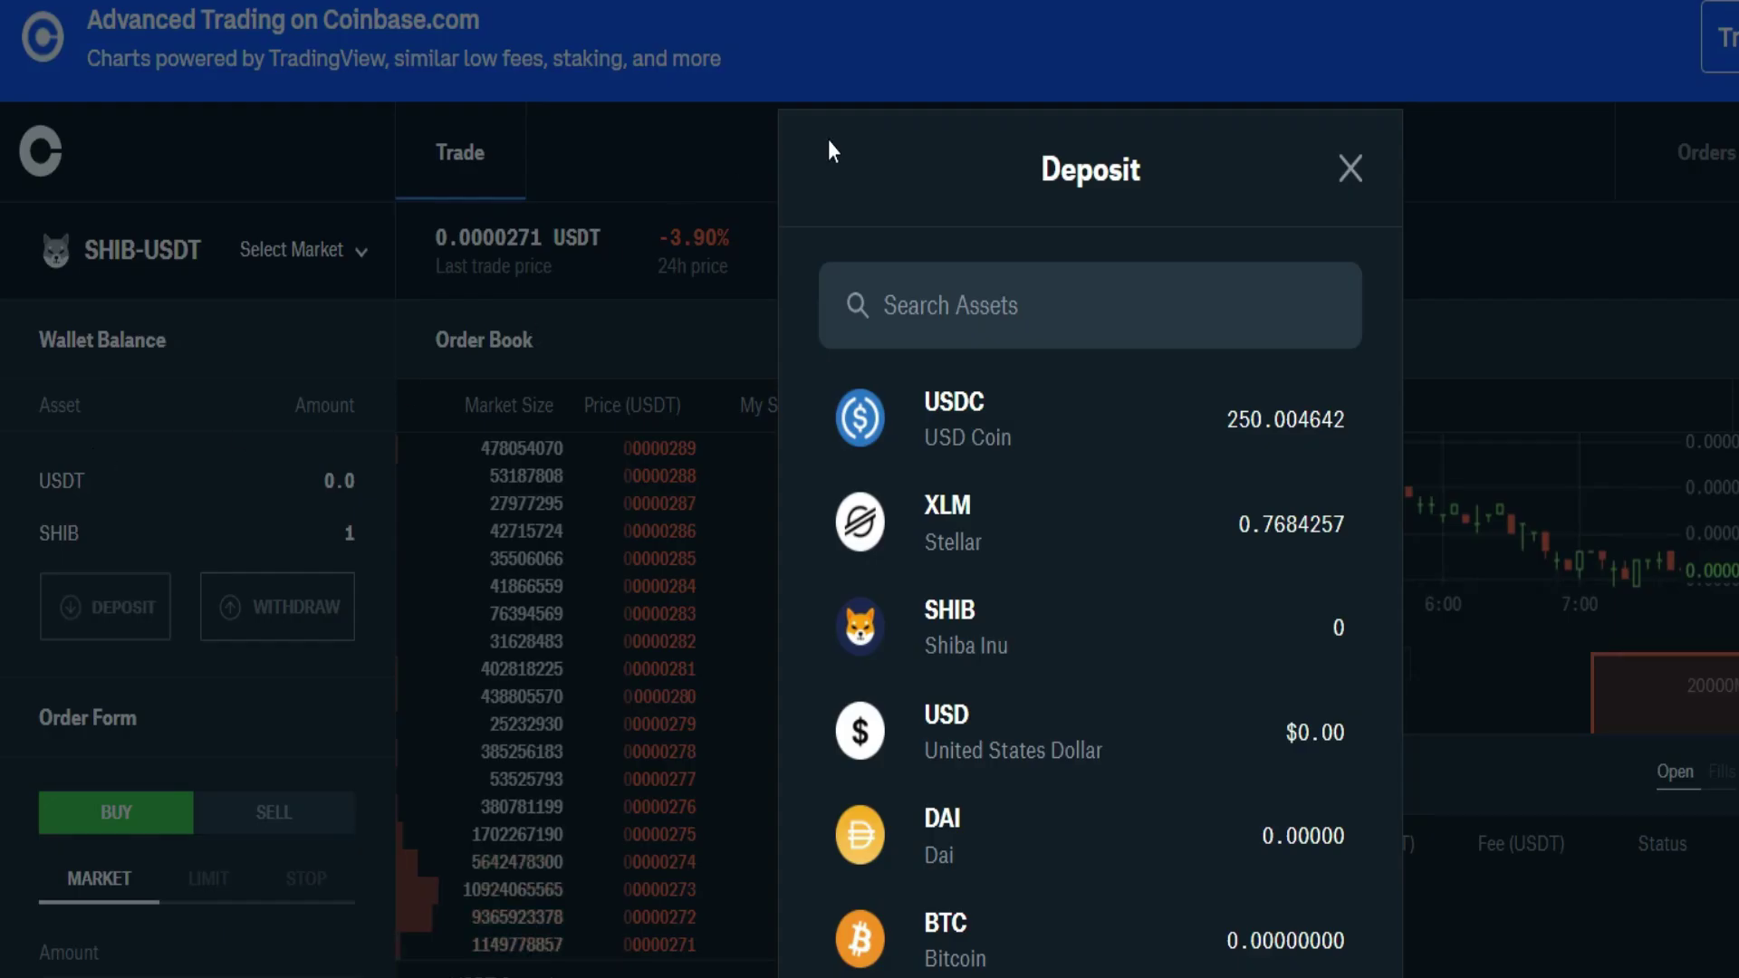
# Deposit 18,000,000 SHIB from Coinbase.com into the Default Portfolio and confirm completion
pyautogui.press('Return')
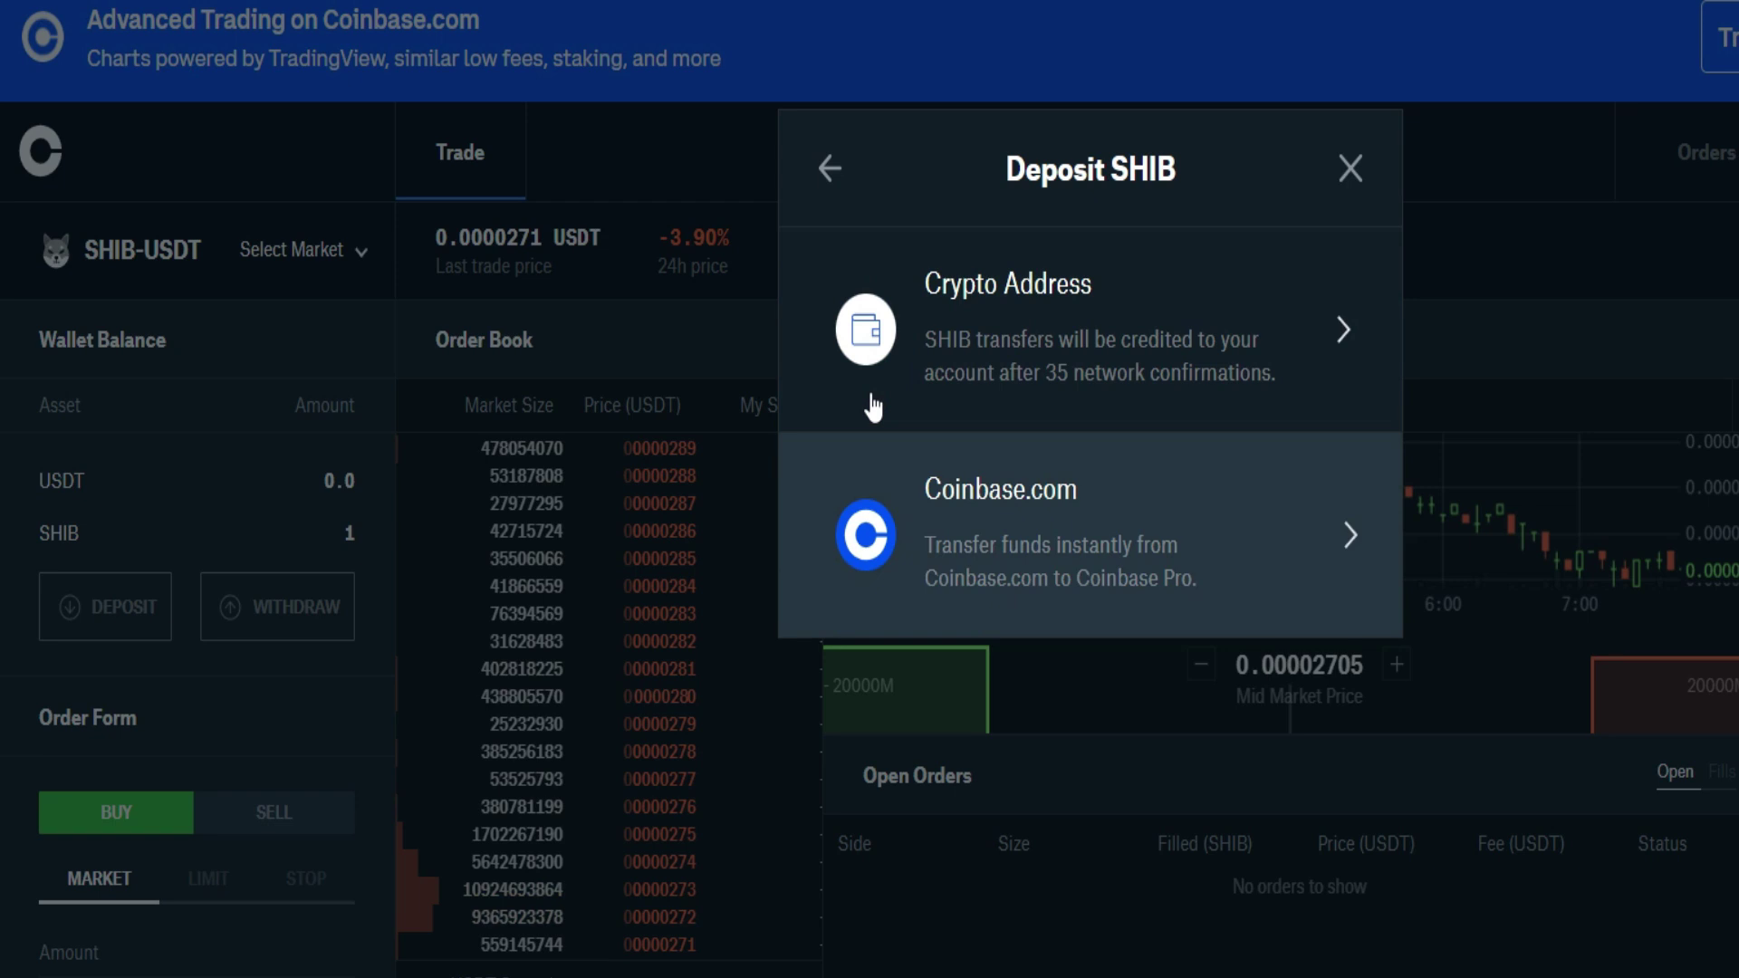
pyautogui.click(1087, 528)
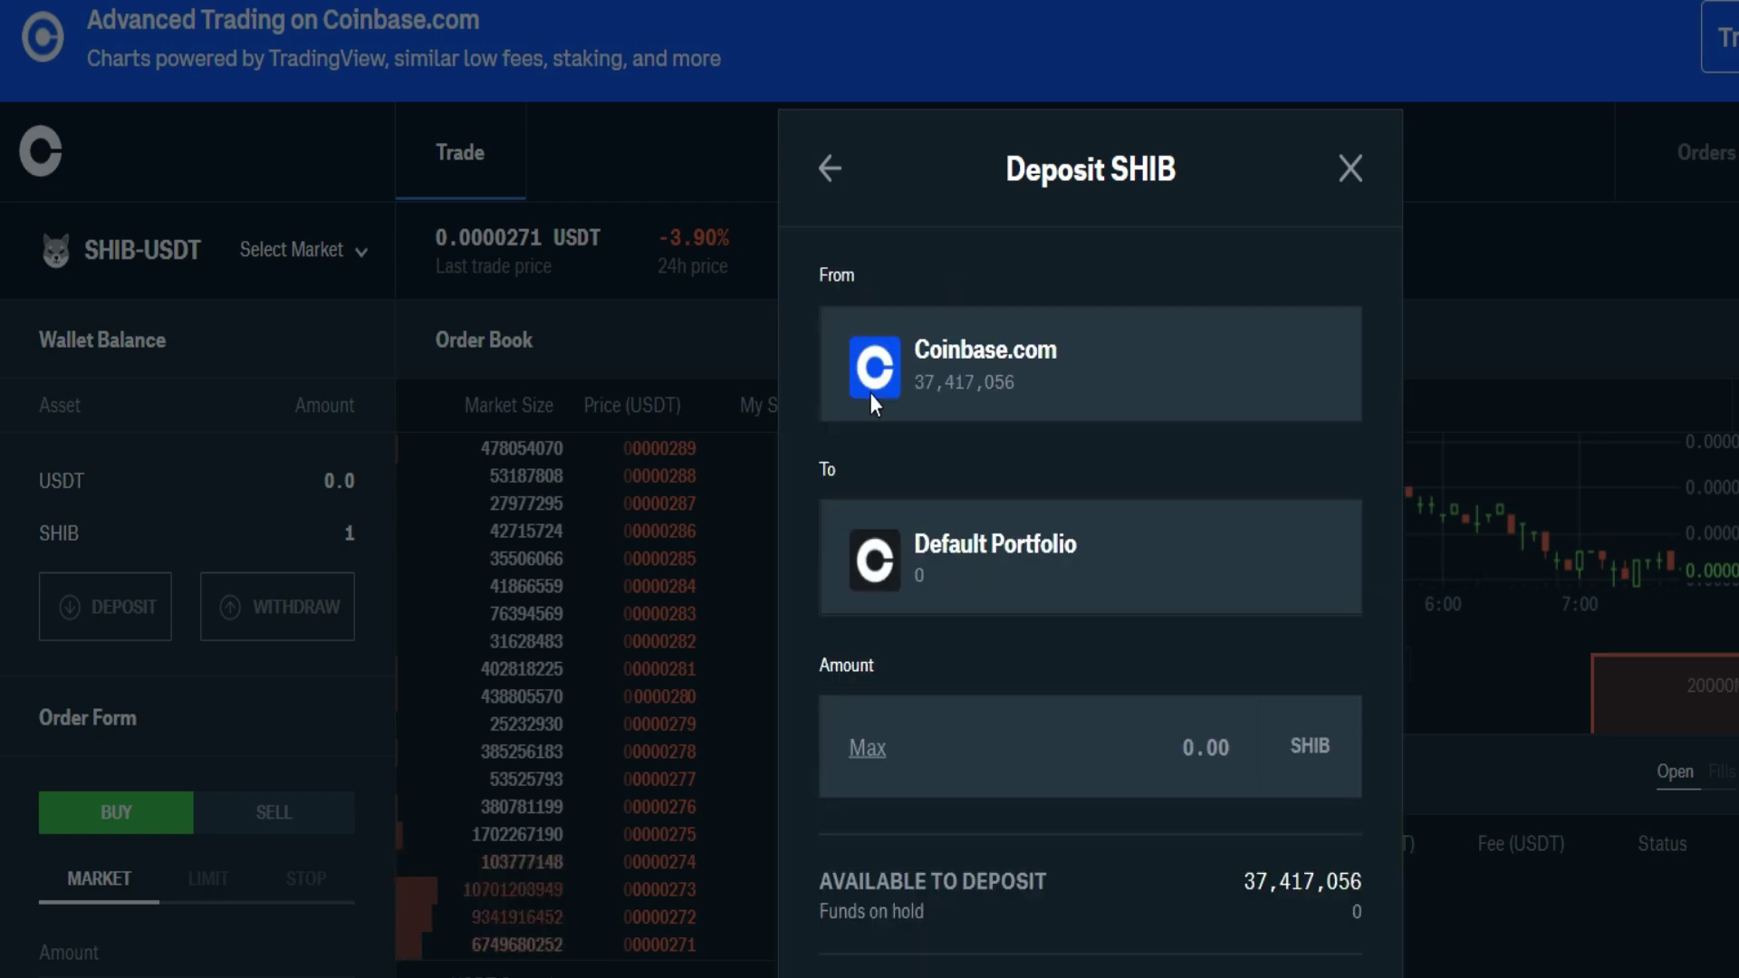
pyautogui.click(1202, 750)
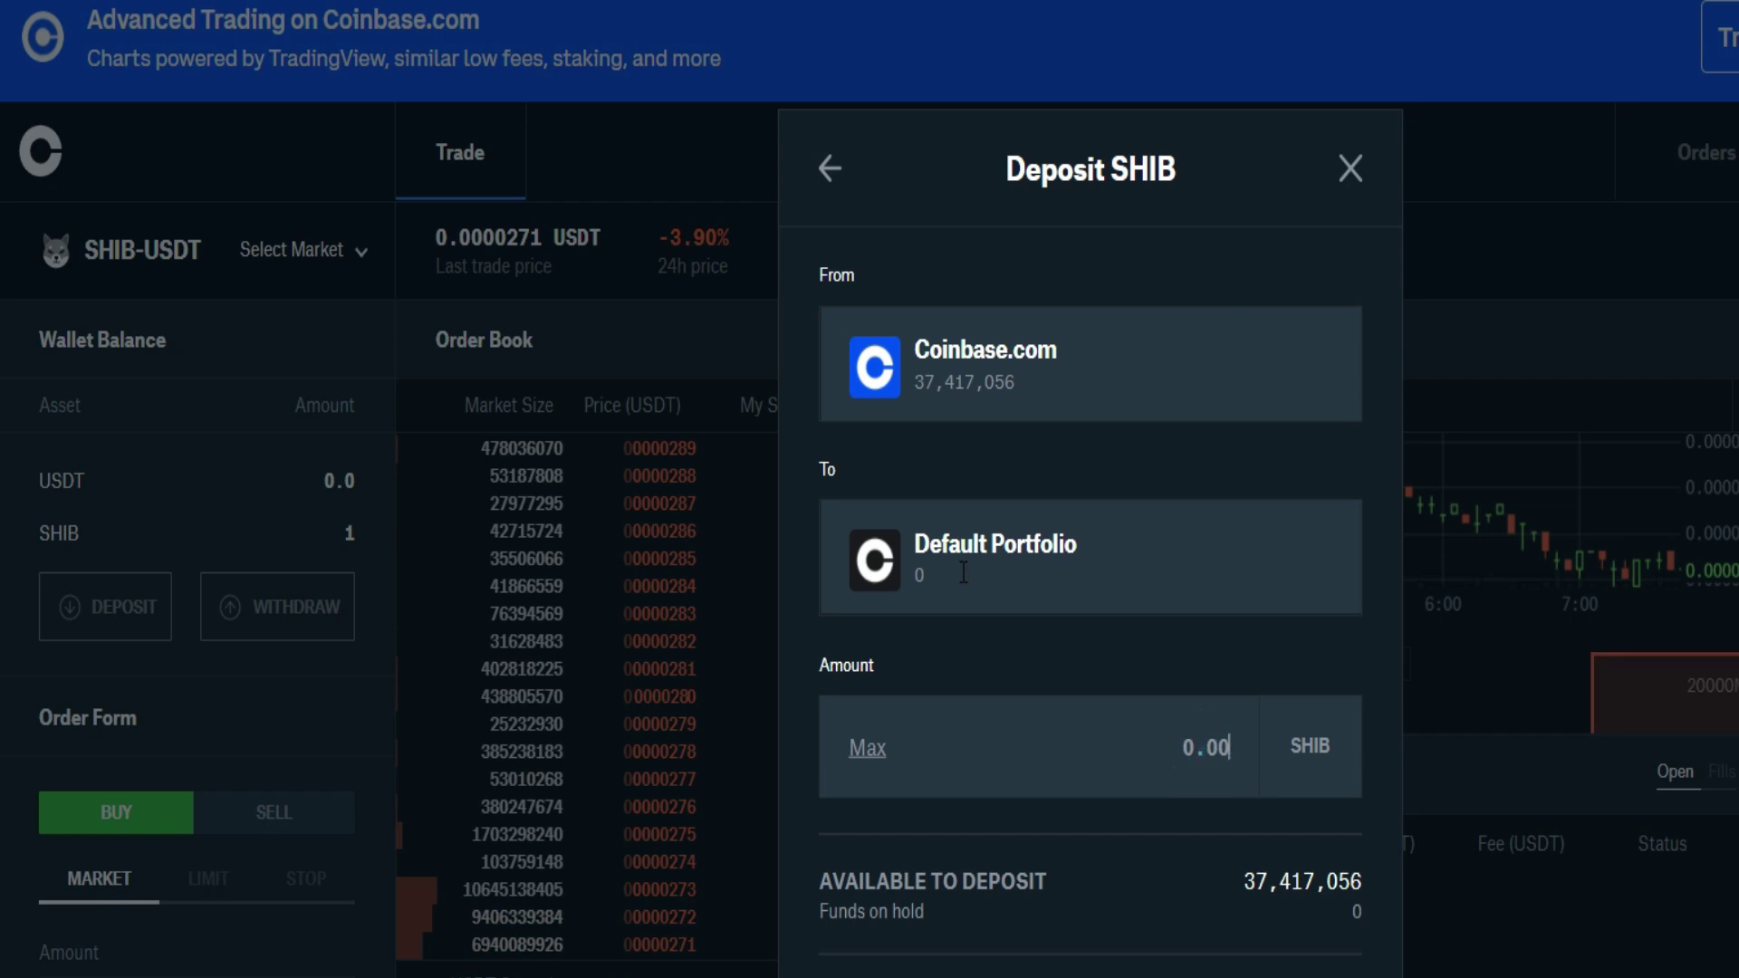
pyautogui.write('18000000')
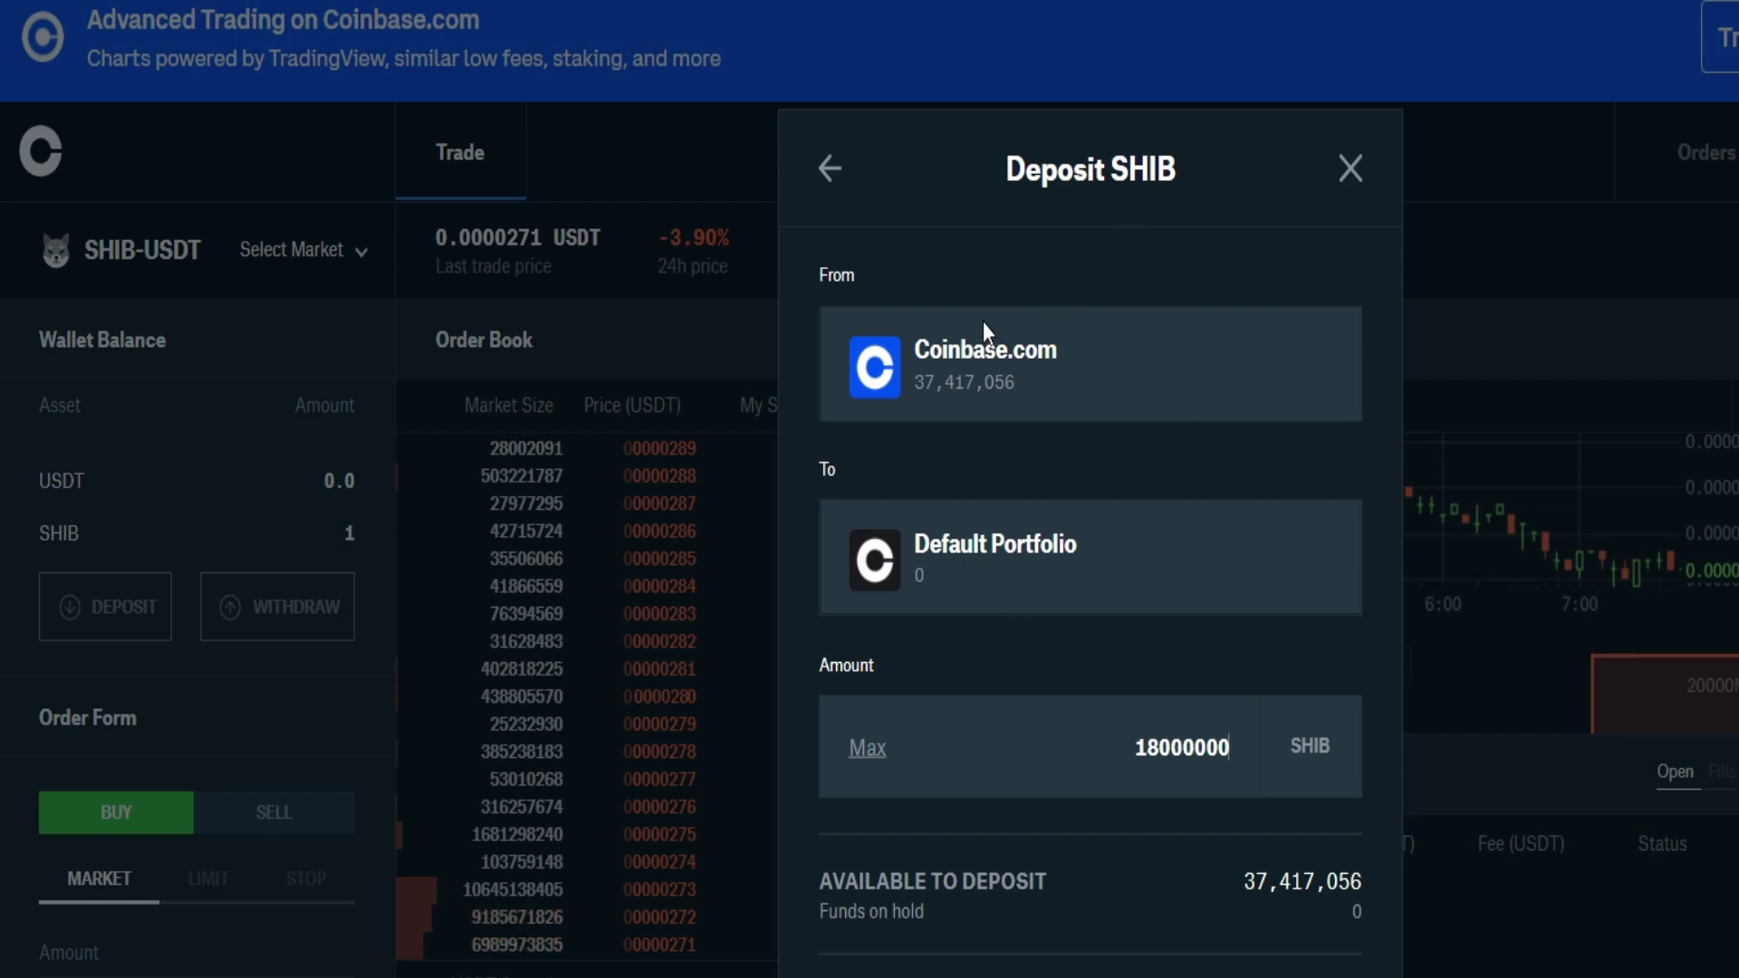
pyautogui.scroll(-3, 982, 323)
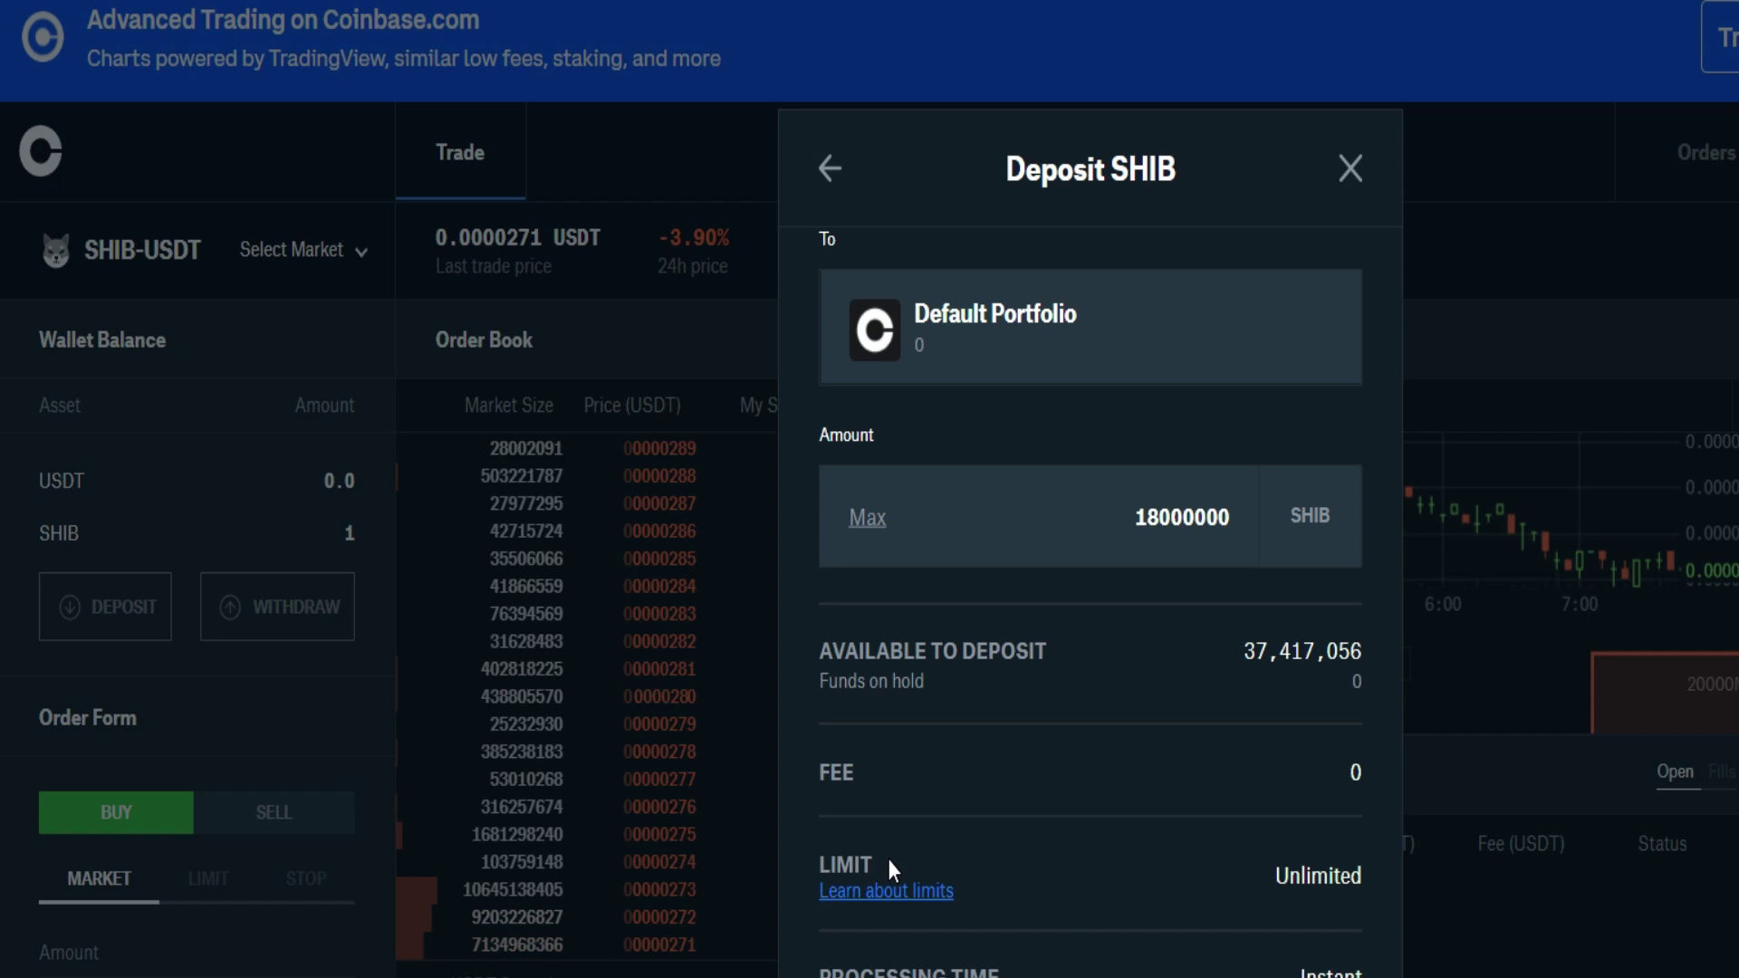
pyautogui.press('Return')
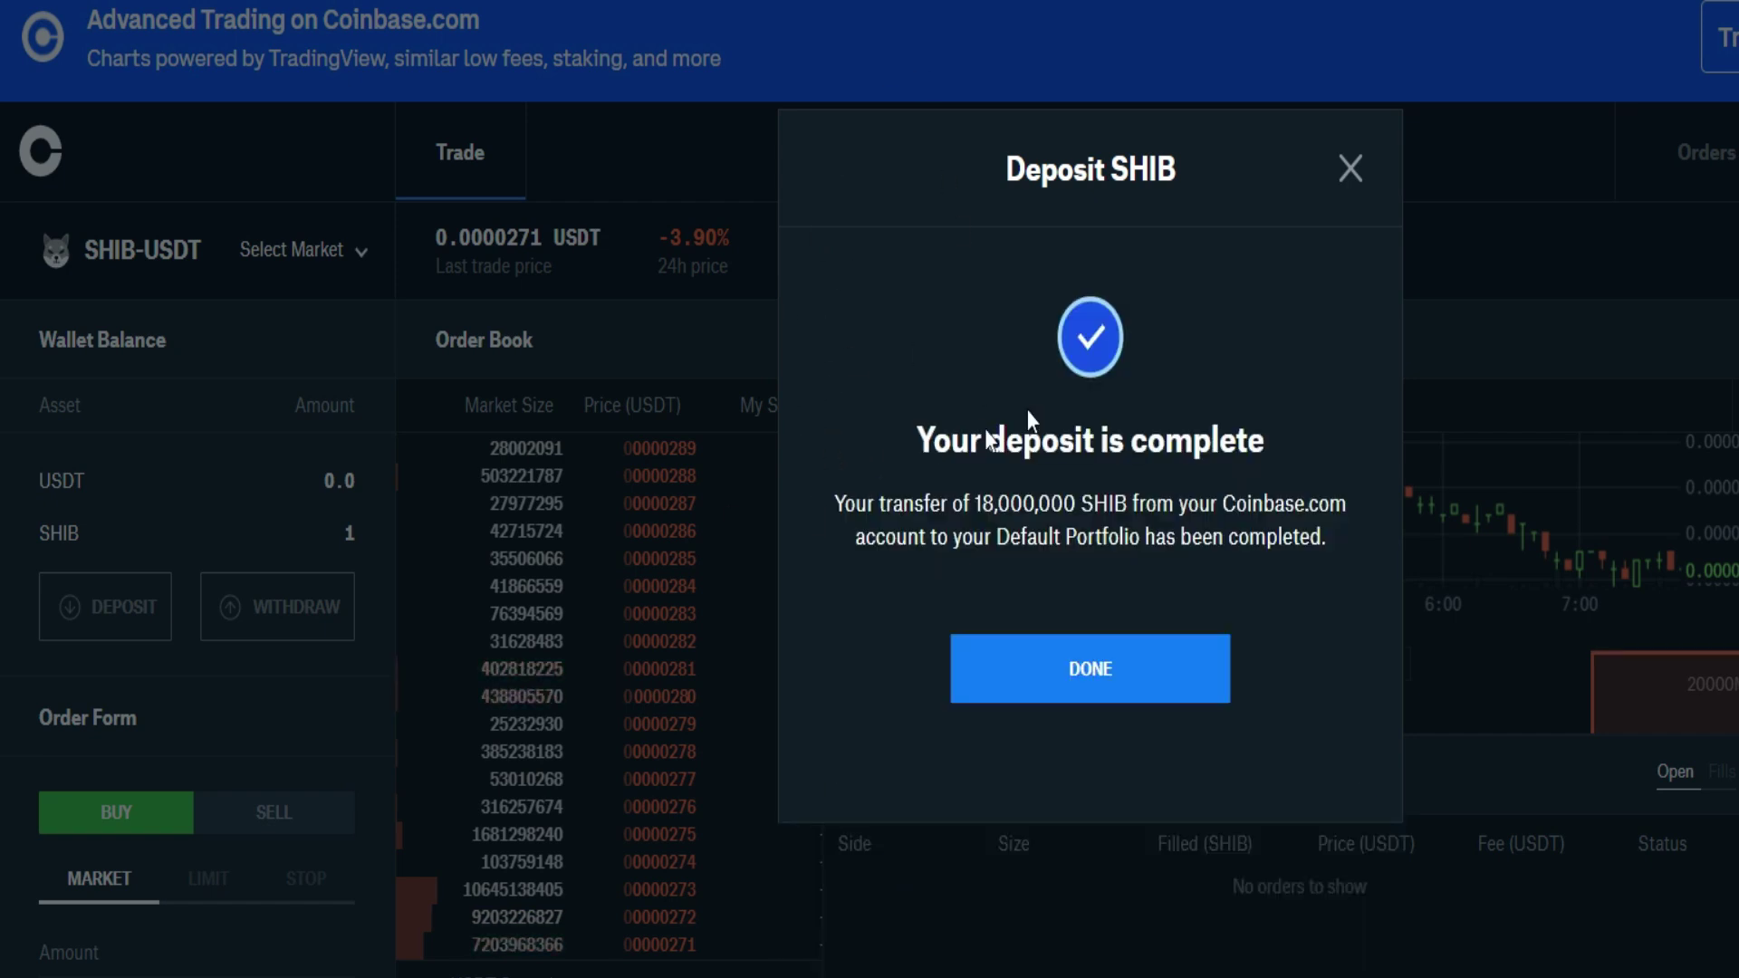
pyautogui.click(1116, 669)
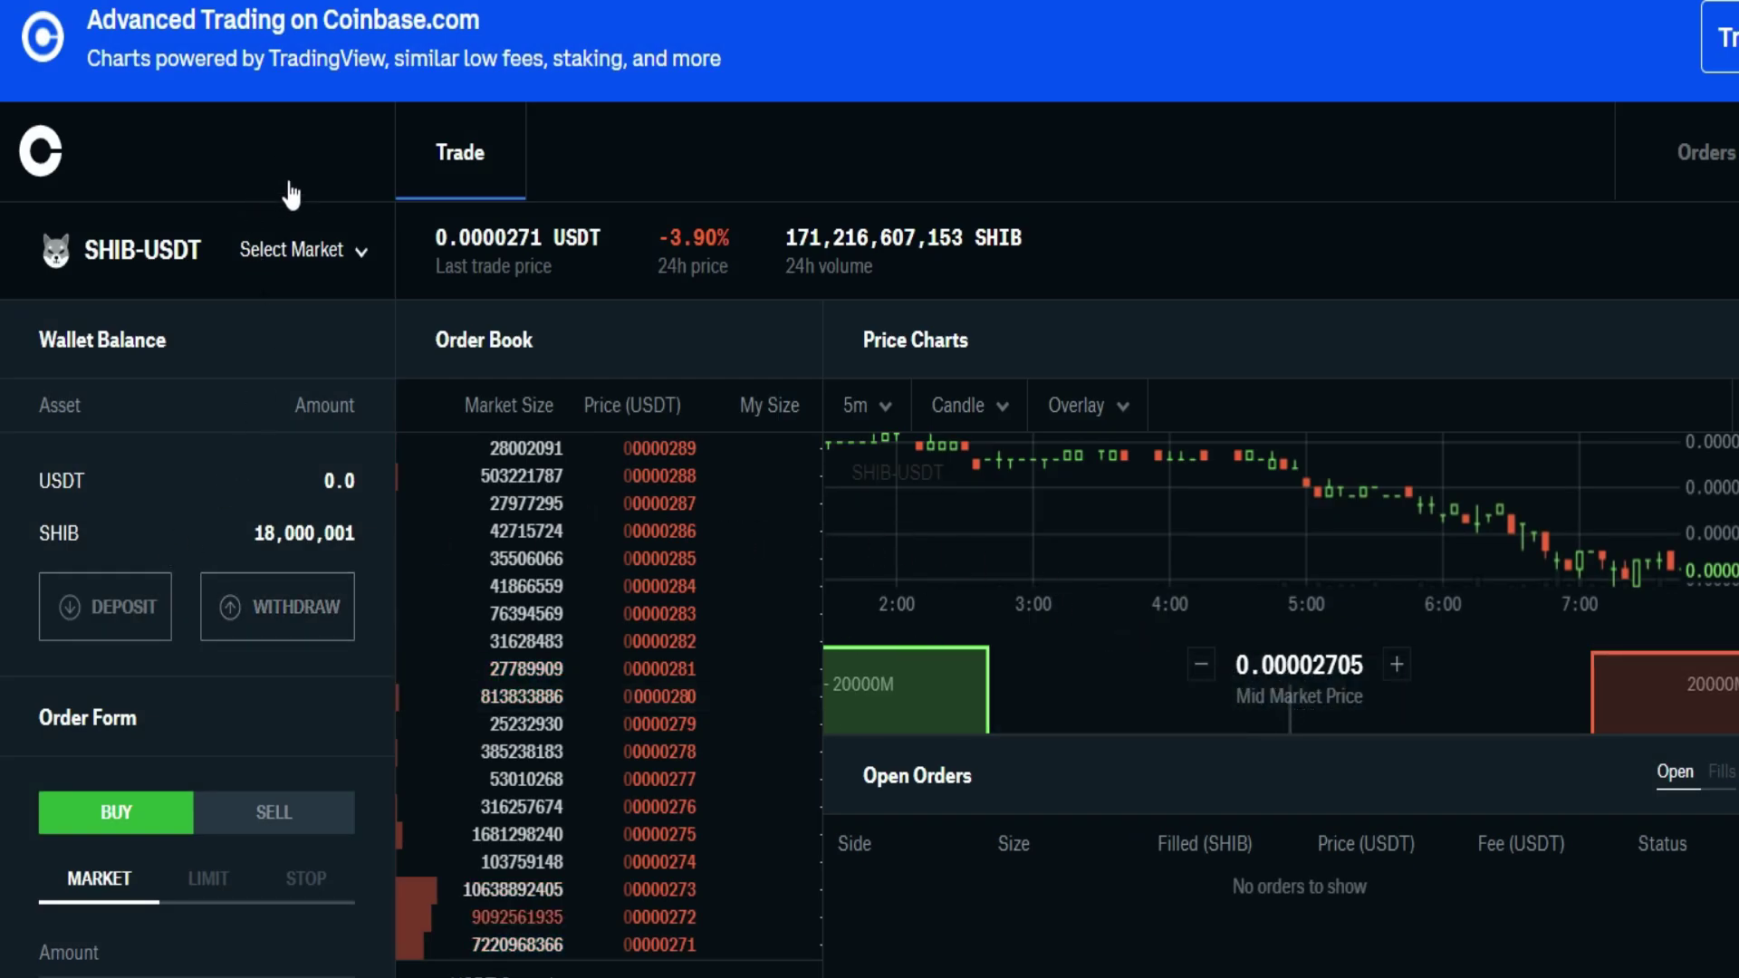
# Search 'shib' in the market list and switch to the SHIB-USD pair
pyautogui.click(353, 253)
pyautogui.click(224, 383)
pyautogui.write('s')
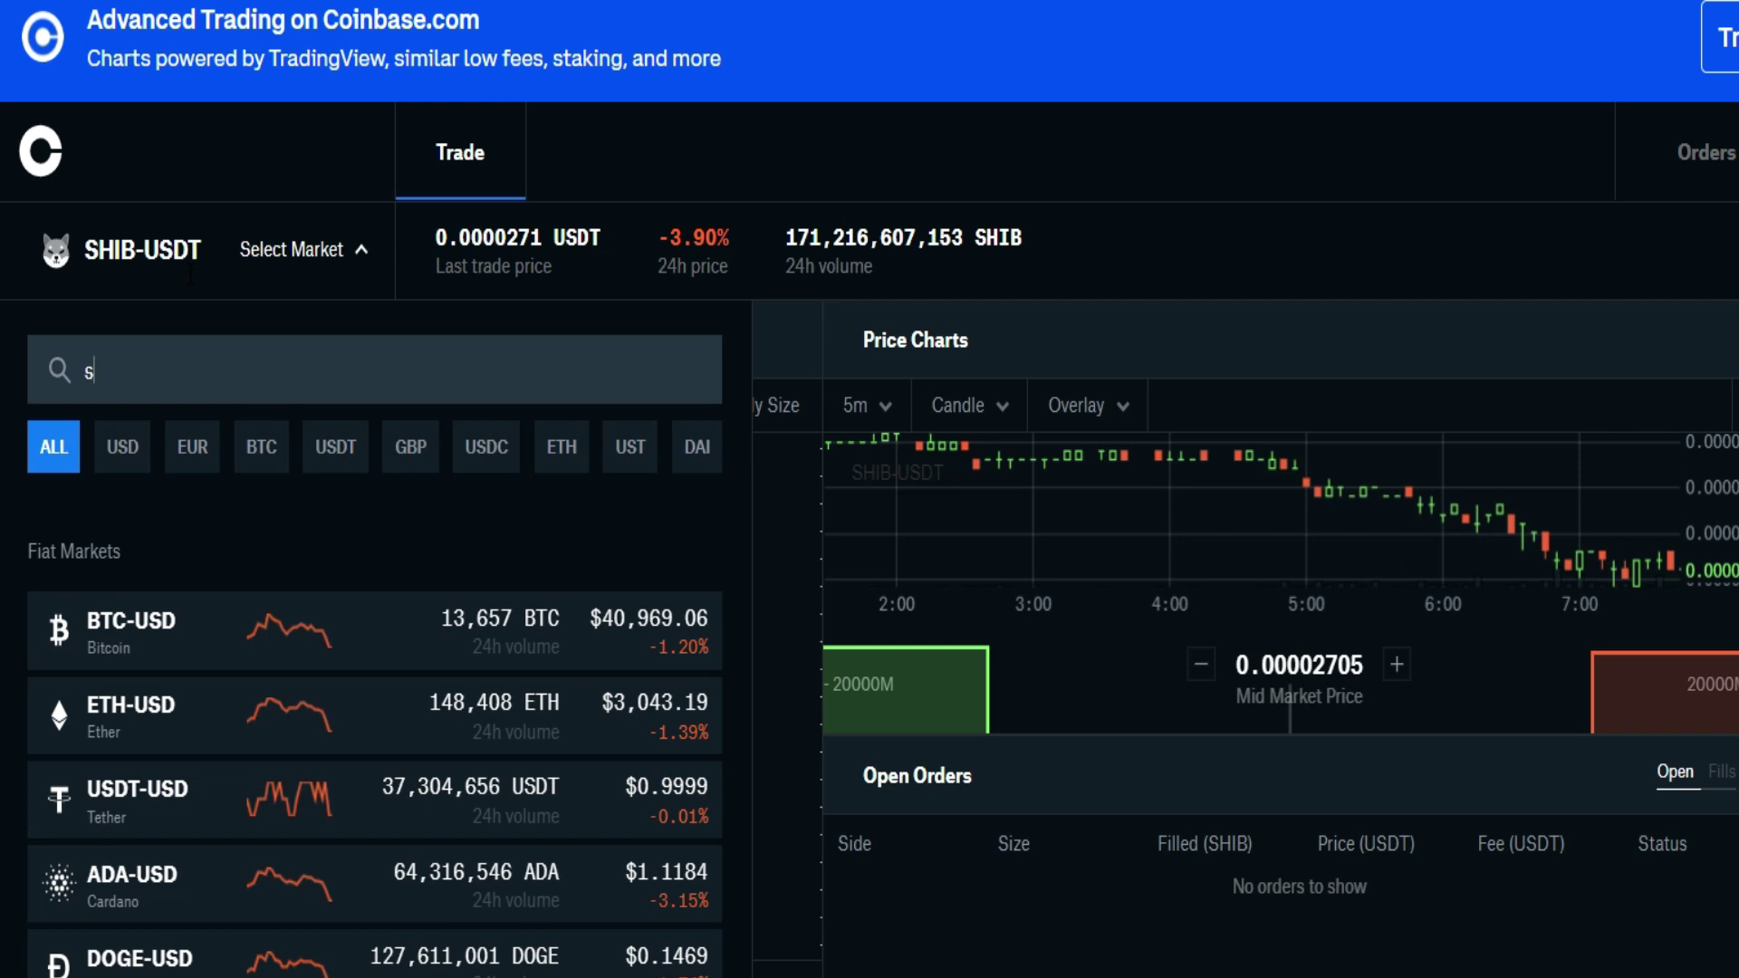
pyautogui.write('hib')
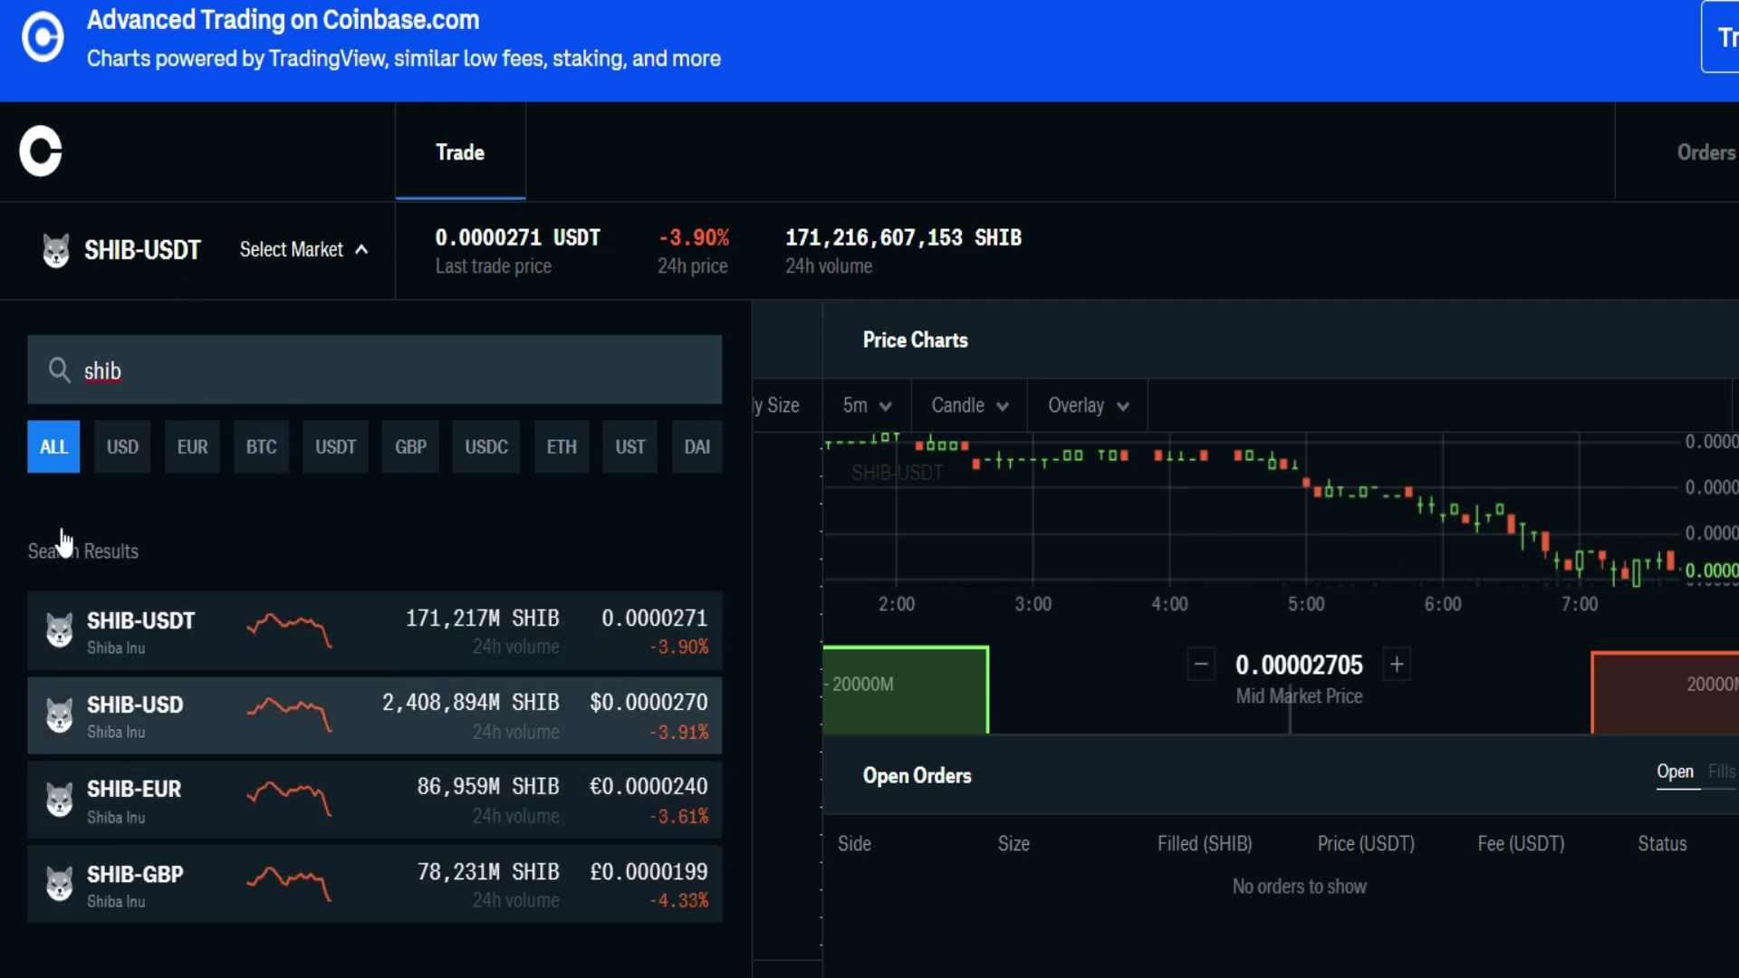
pyautogui.click(122, 702)
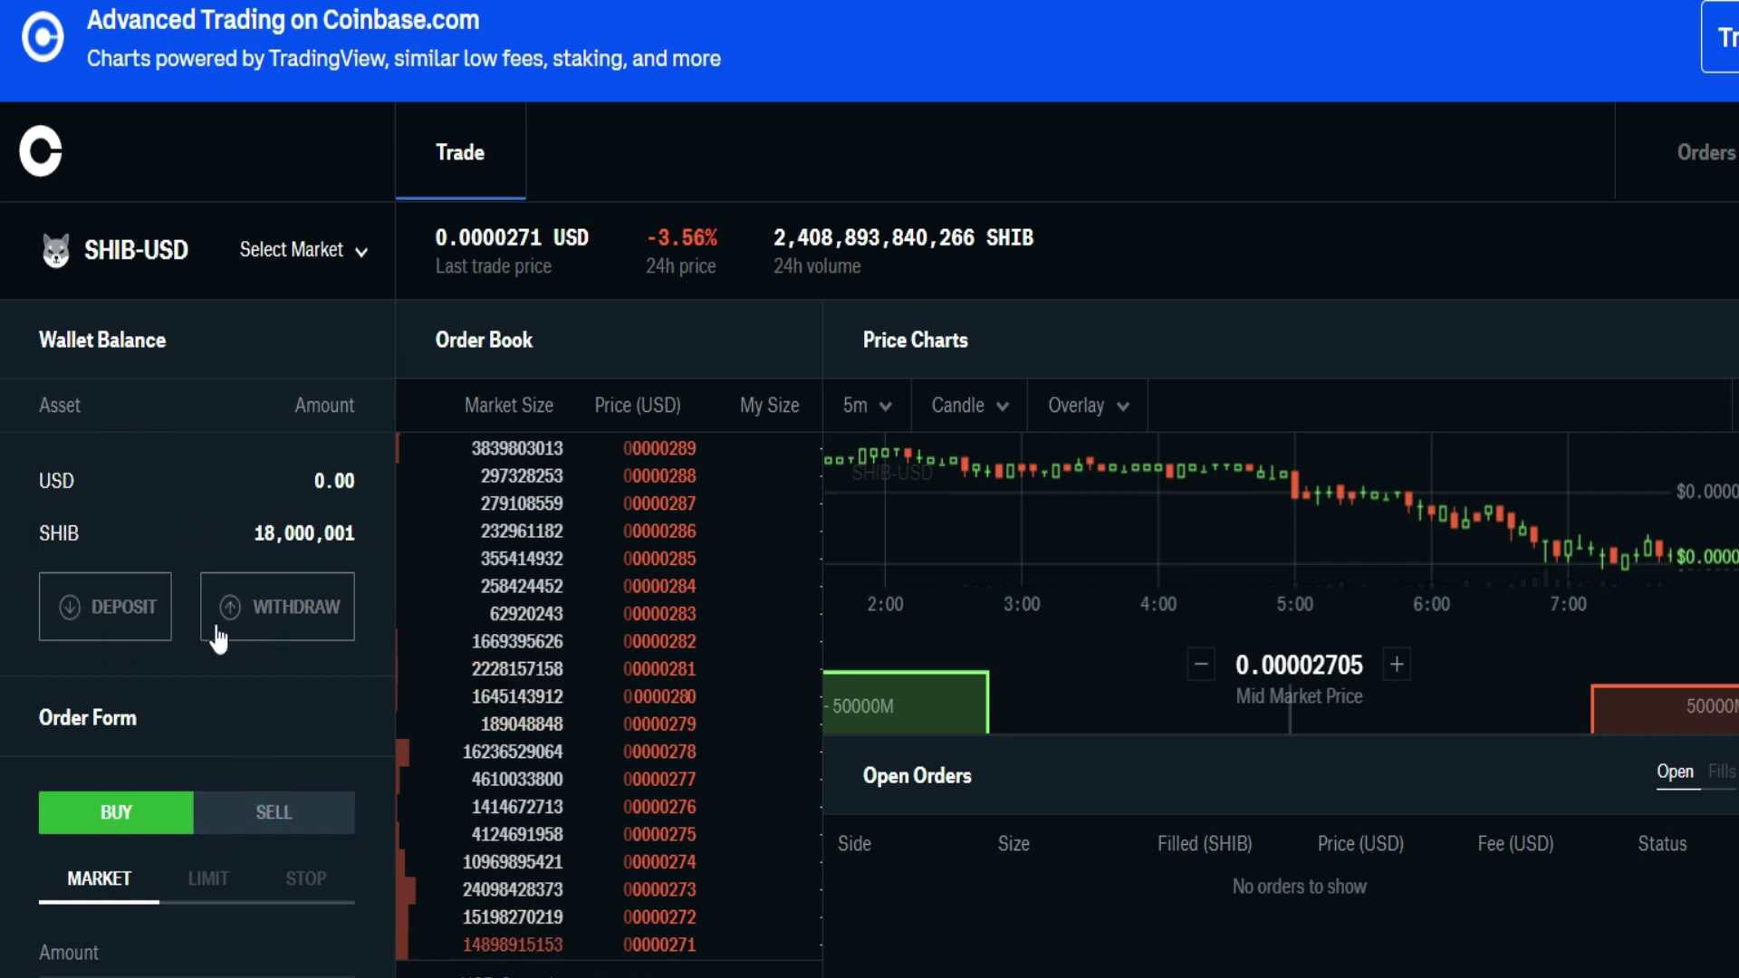
# Set the order form to Sell, trying the Limit and then the Stop order types
pyautogui.click(275, 813)
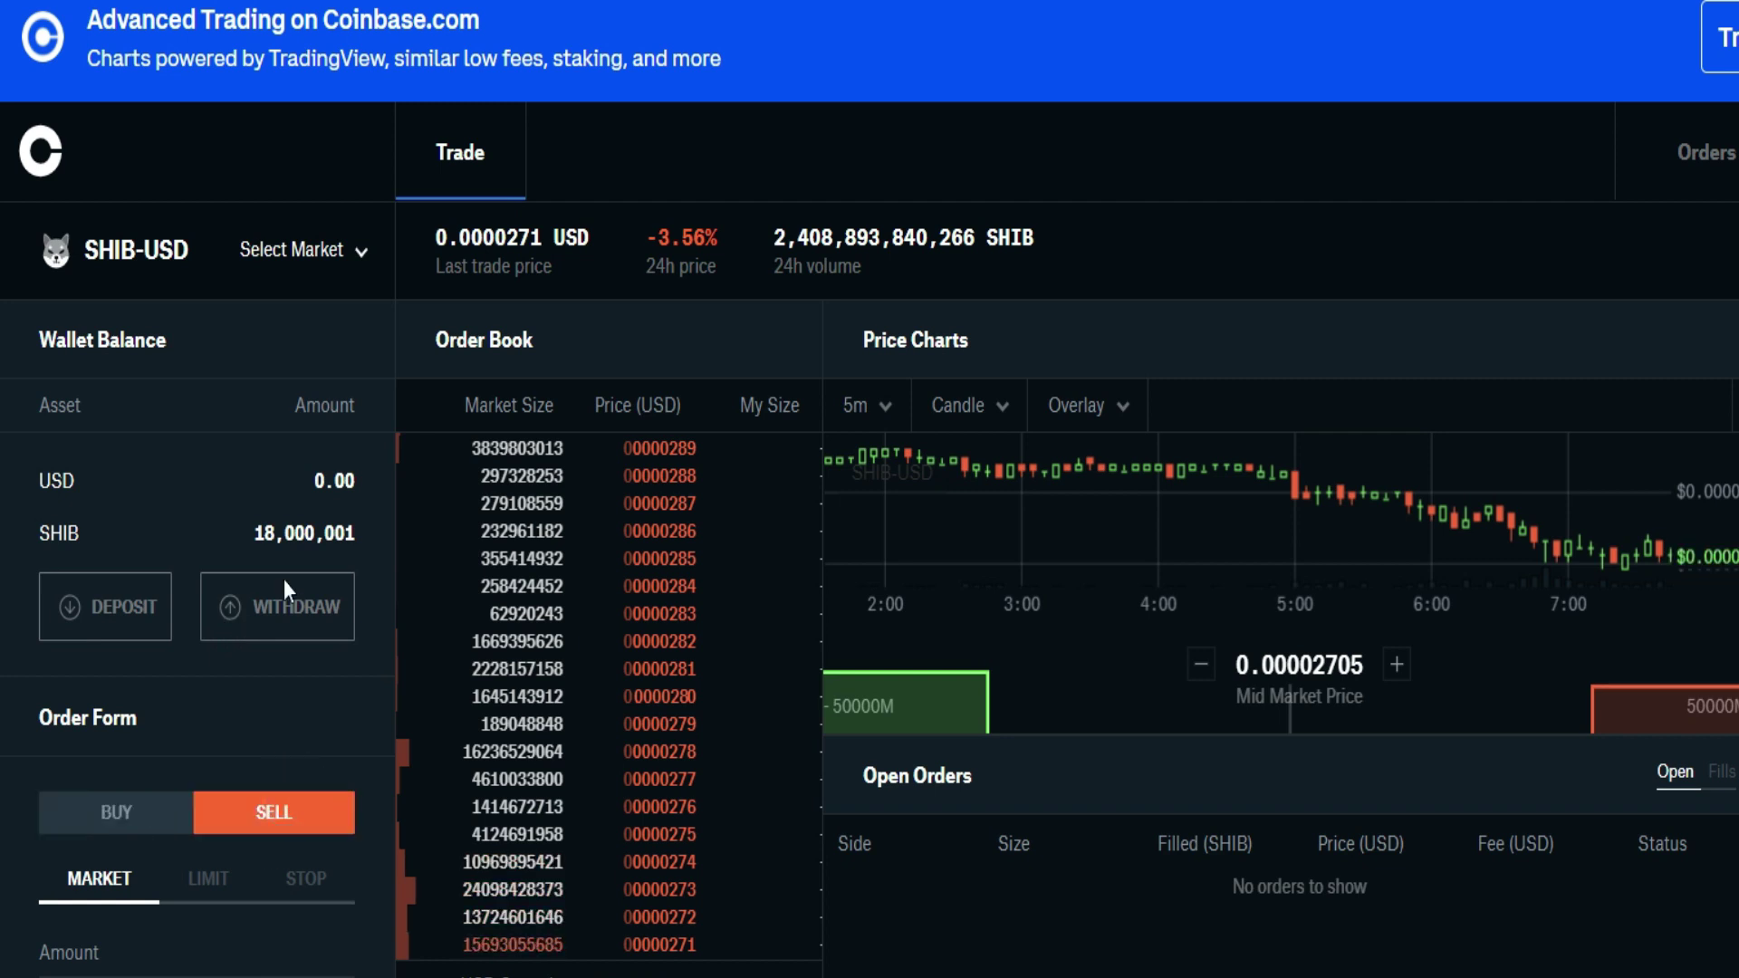
pyautogui.scroll(-2, 292, 505)
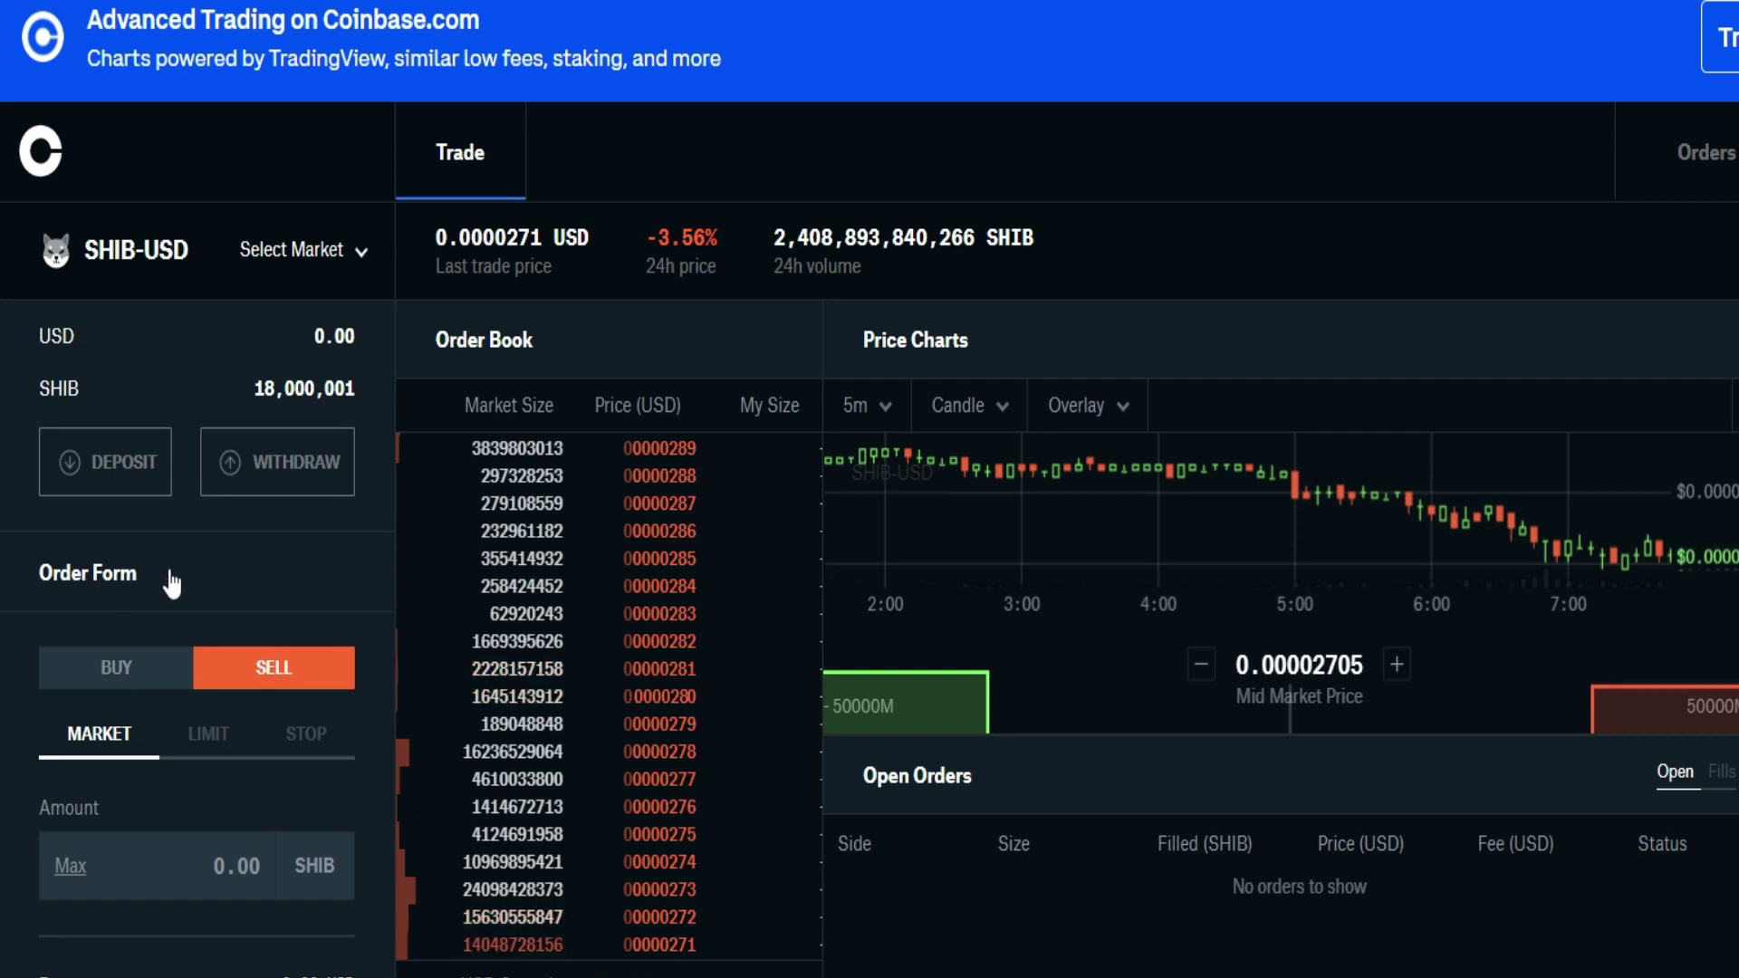
pyautogui.click(207, 734)
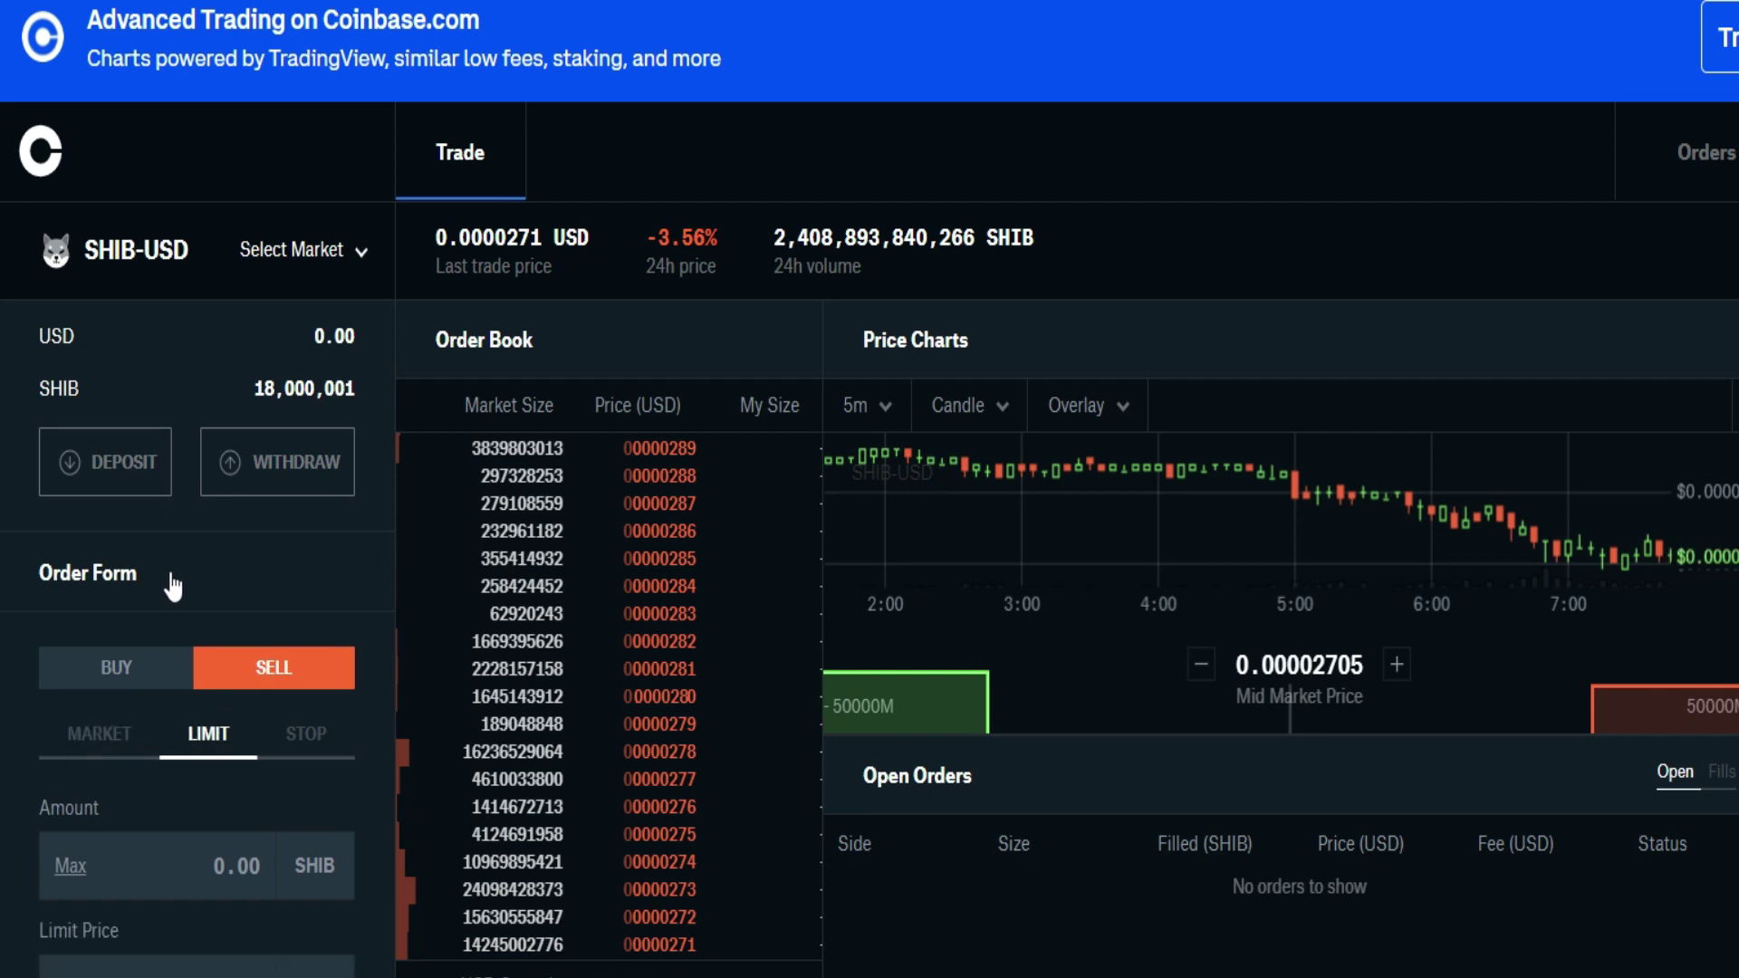
pyautogui.click(325, 727)
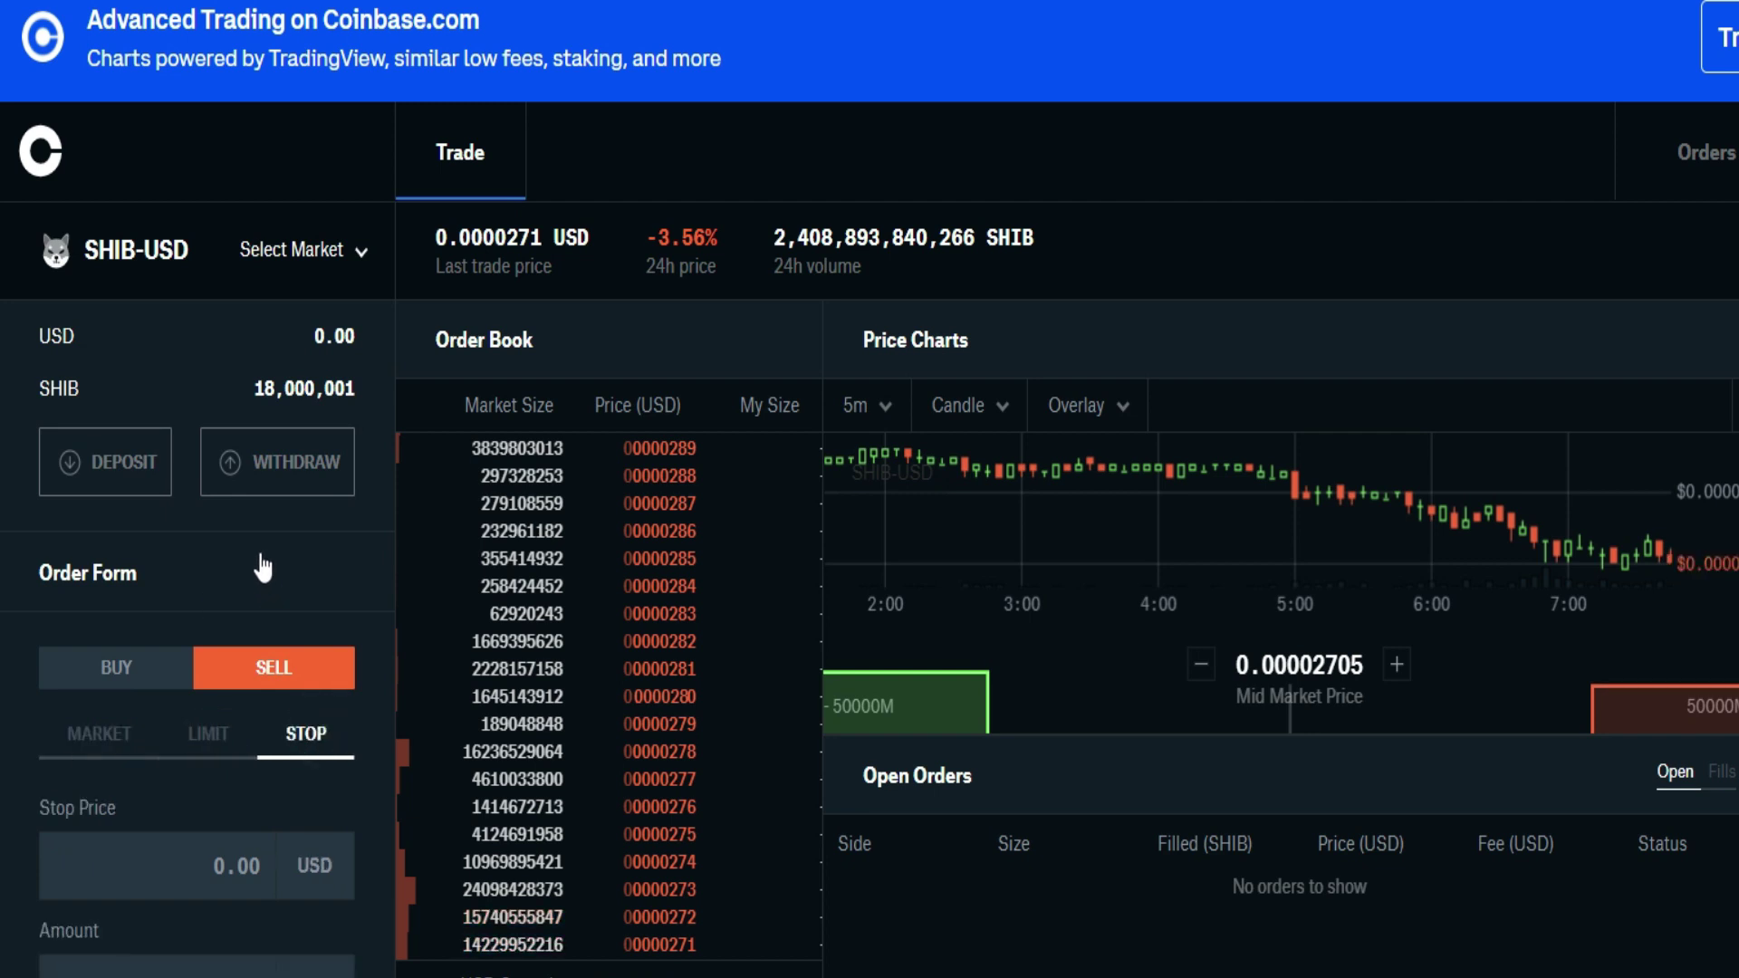
pyautogui.scroll(-3, 249, 568)
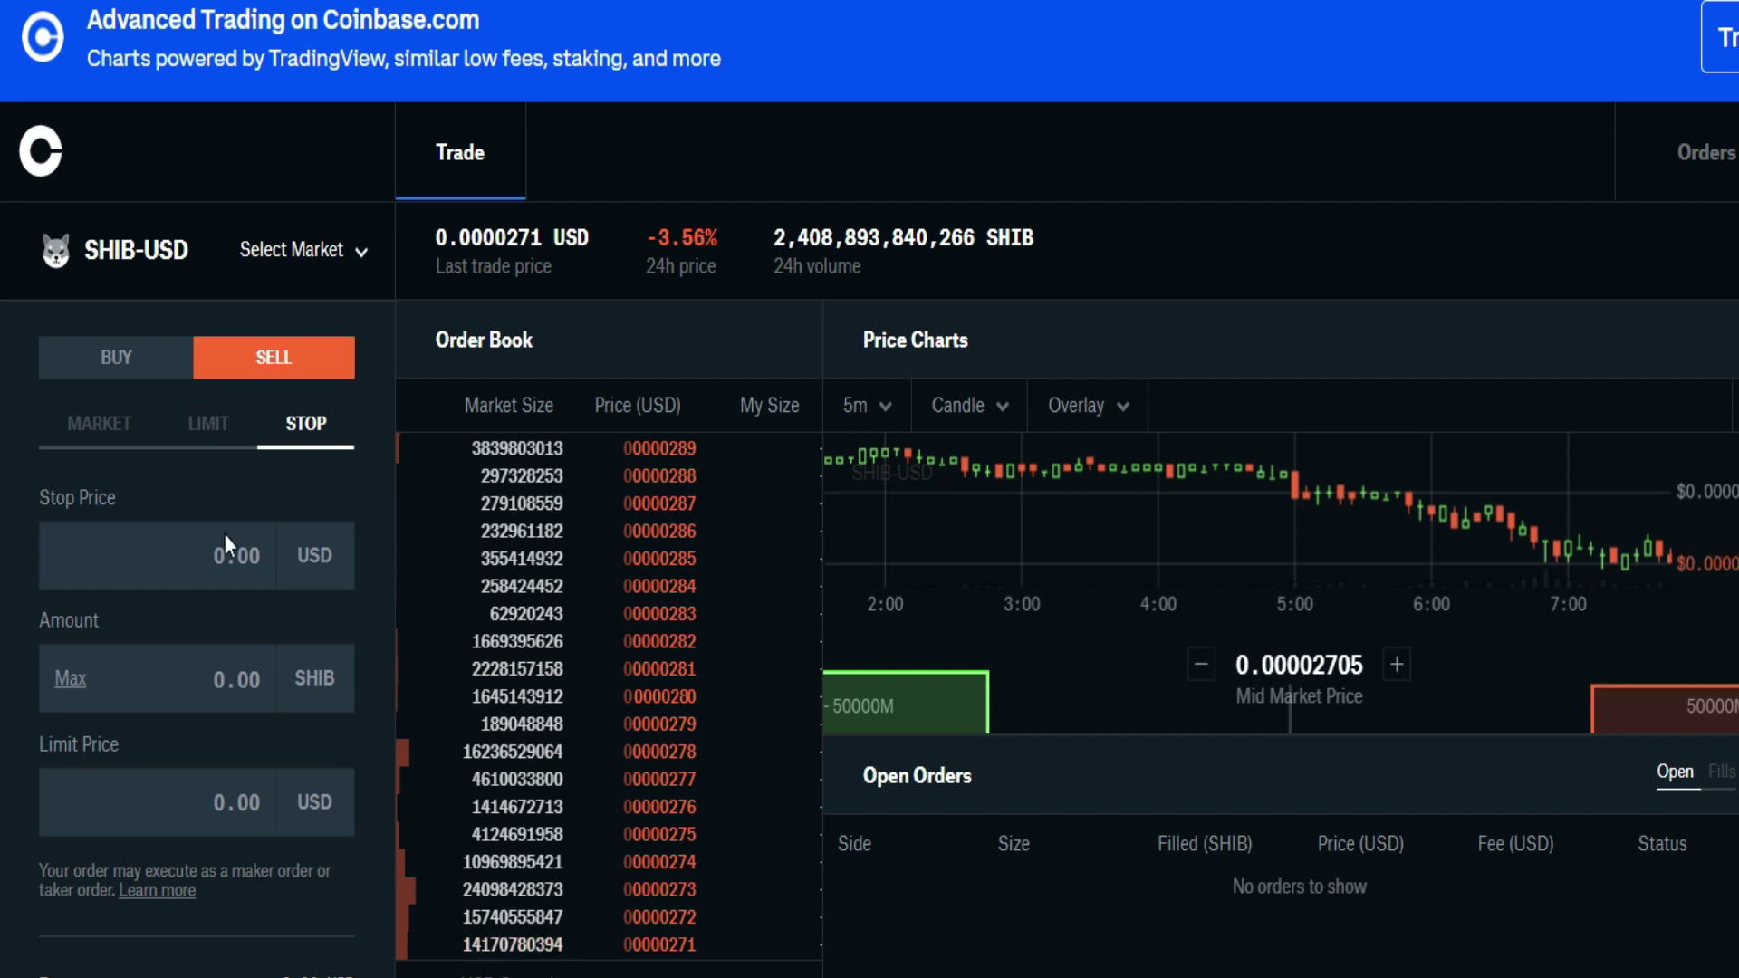
pyautogui.scroll(5, 224, 534)
# Make it a limit order for 18000000 SHIB with a 0.0008 USD limit price
pyautogui.click(211, 878)
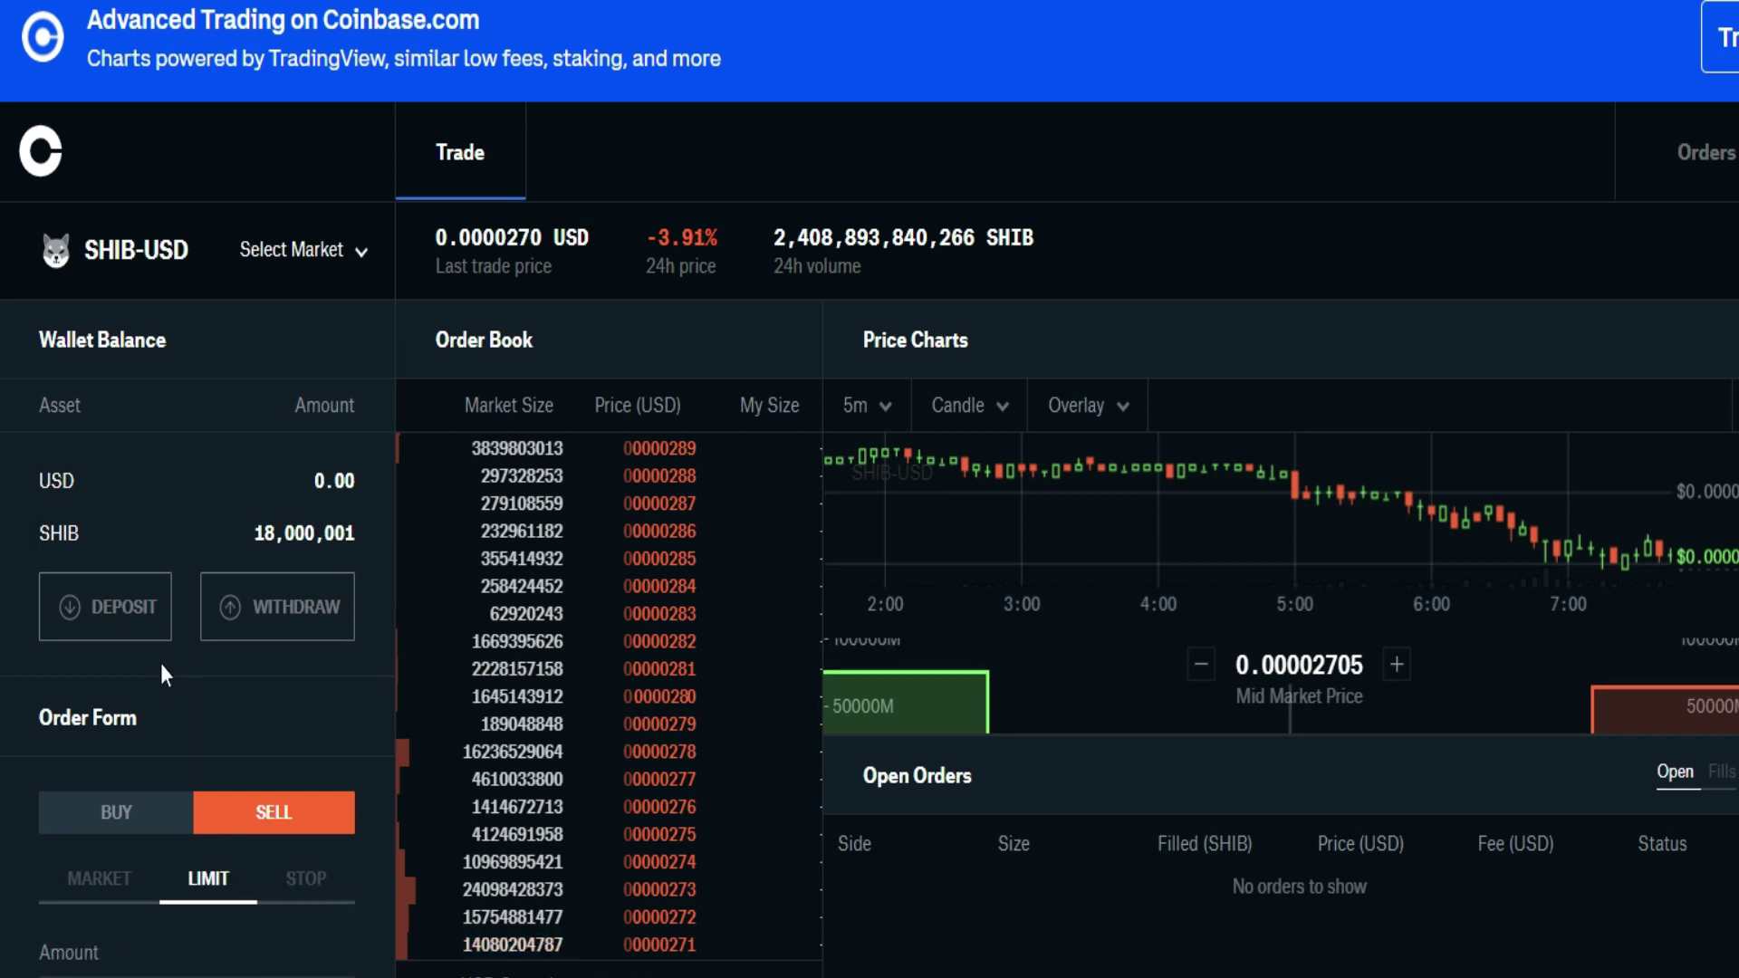
pyautogui.scroll(-3, 172, 675)
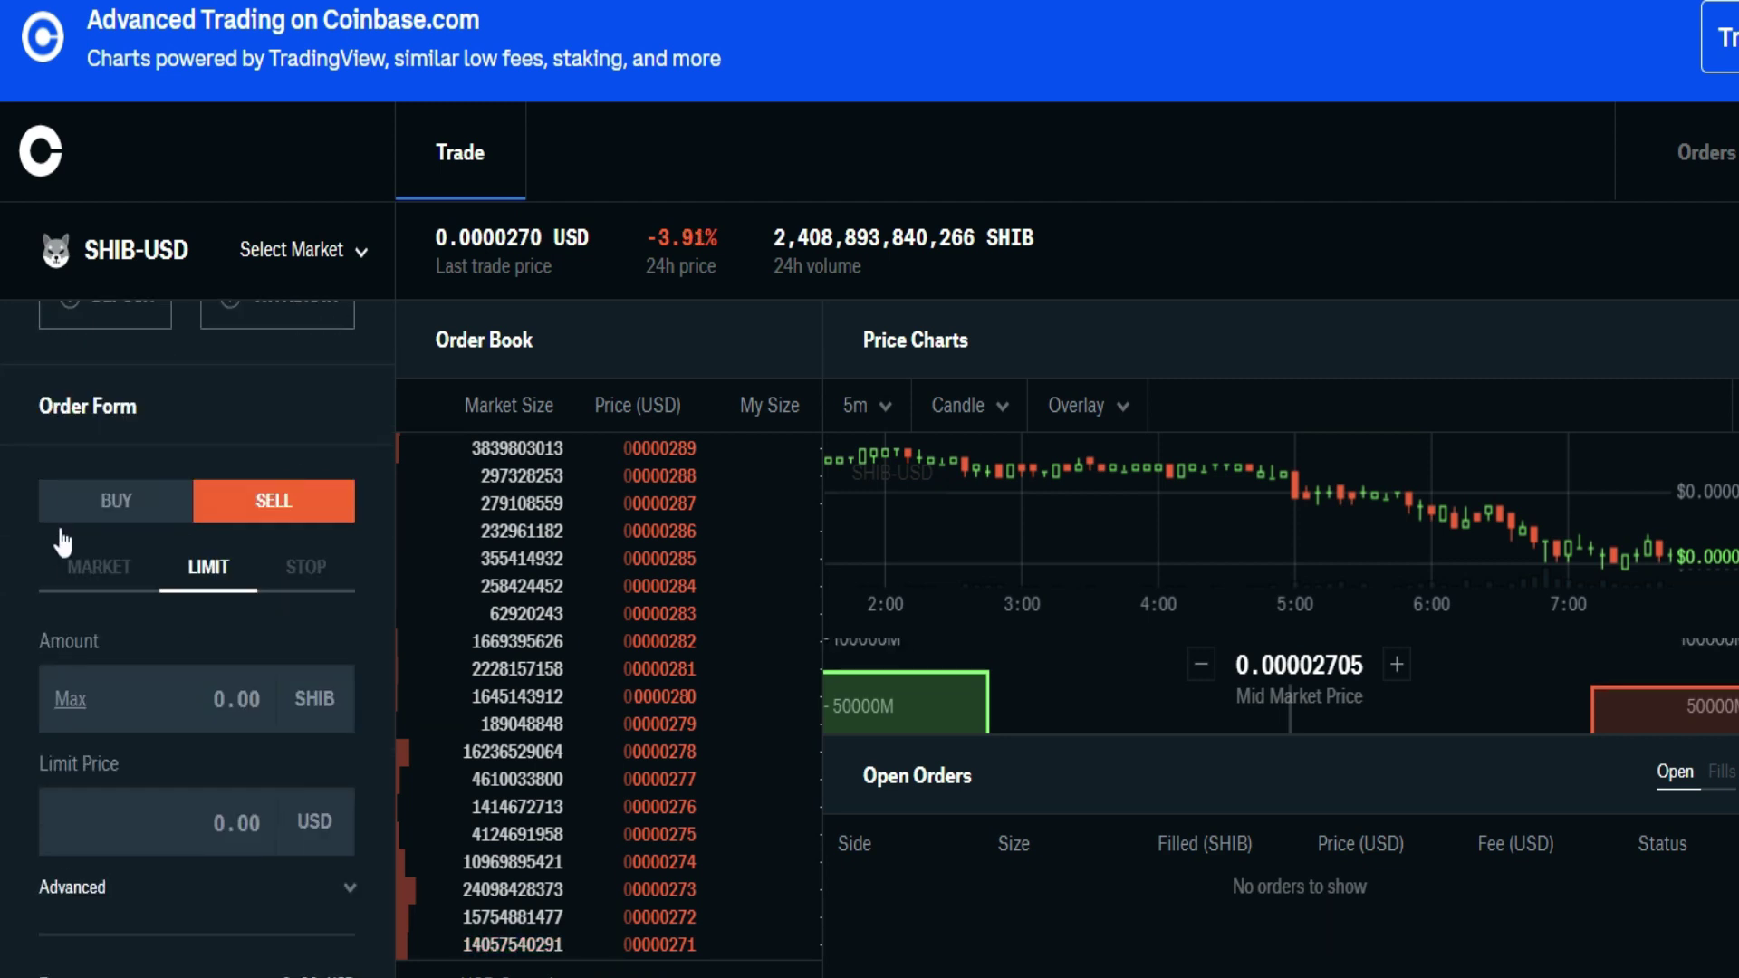
pyautogui.click(71, 699)
pyautogui.click(220, 819)
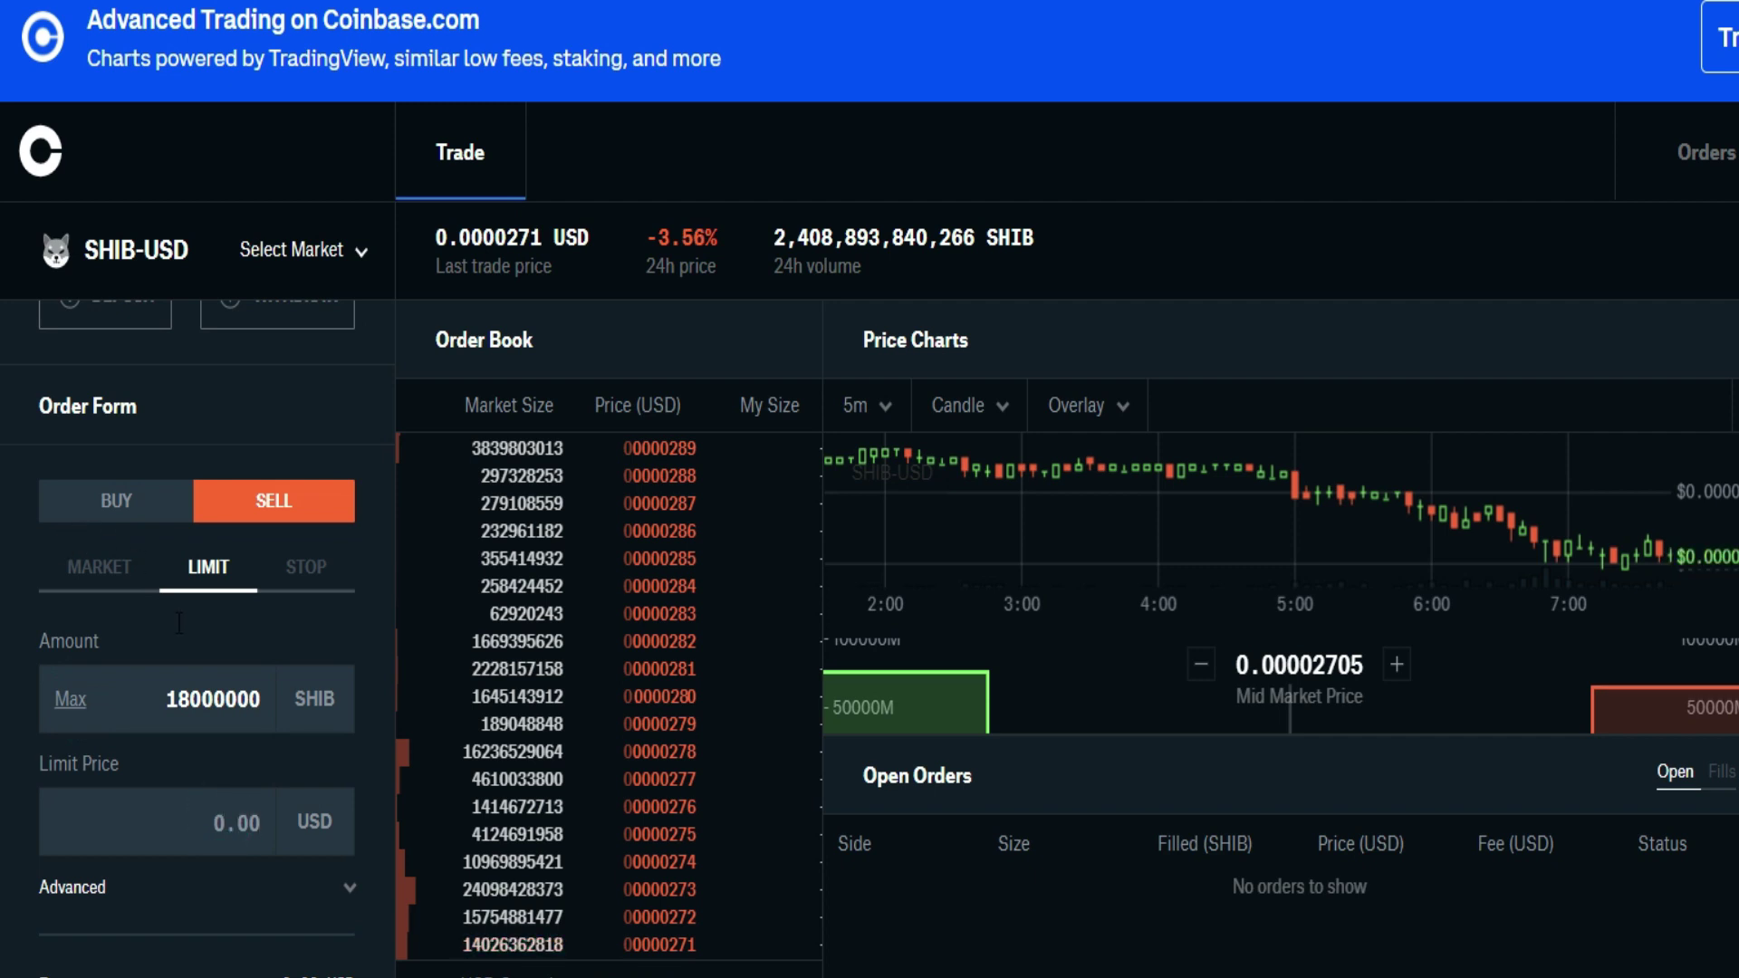
pyautogui.press('BackSpace')
pyautogui.press('BackSpace')
pyautogui.press('BackSpace')
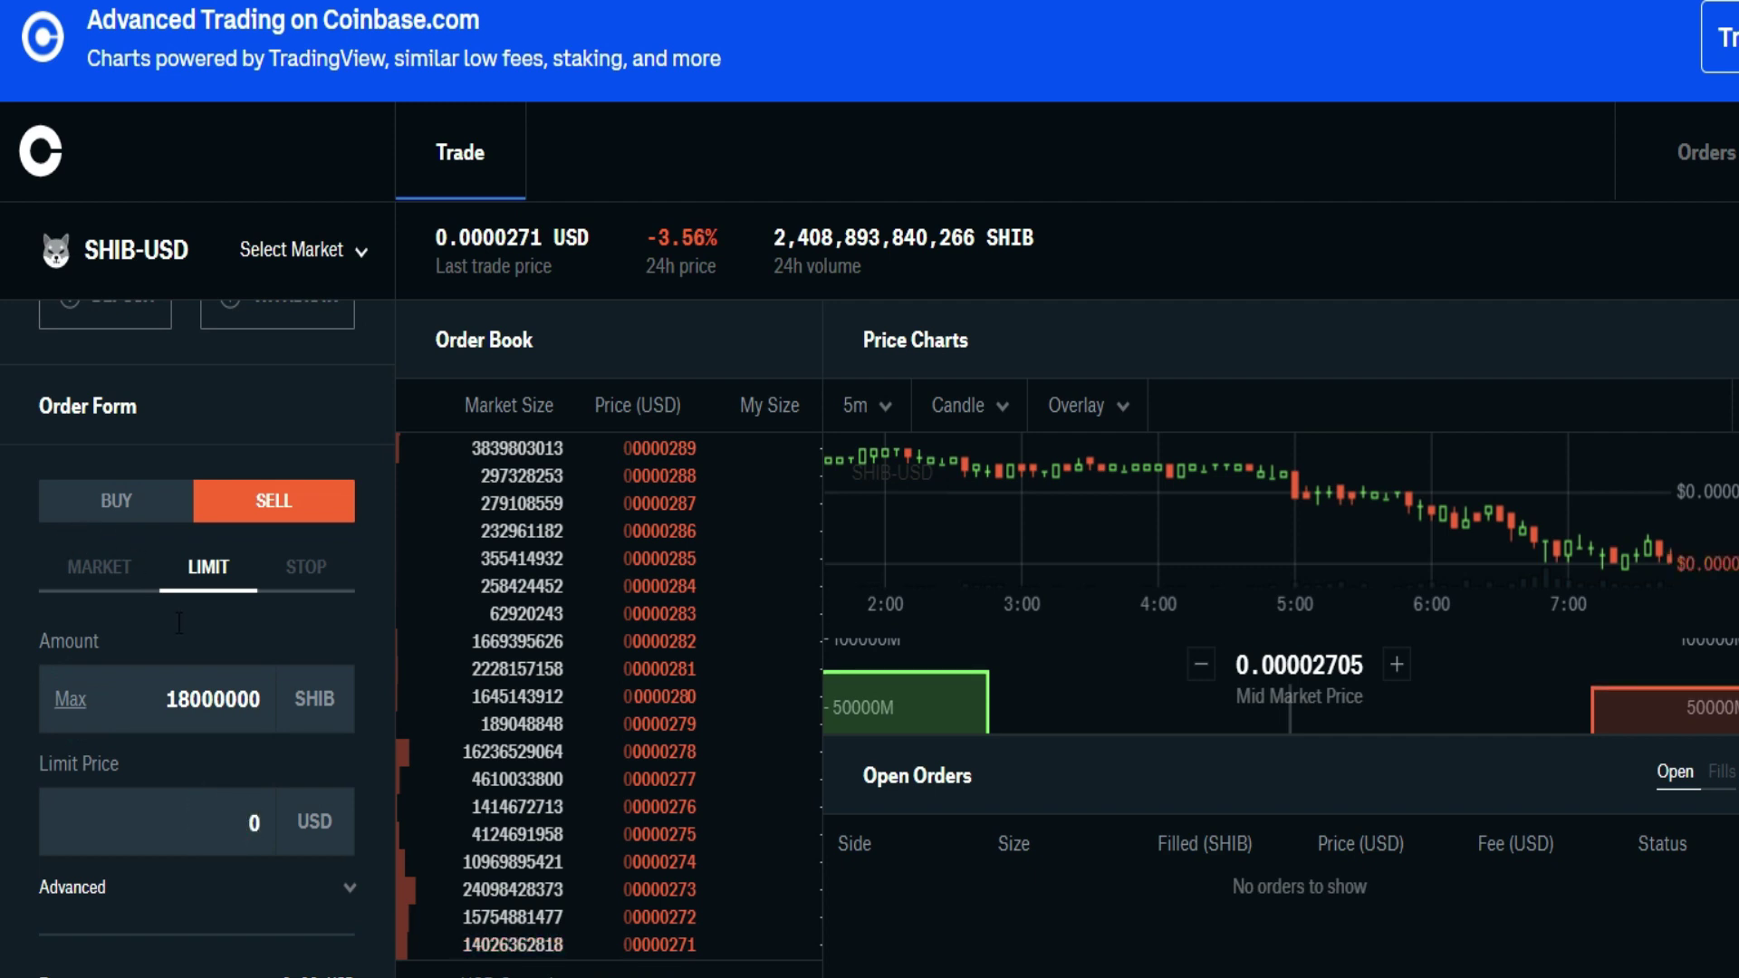
pyautogui.write('0')
pyautogui.press('BackSpace')
pyautogui.write('0009')
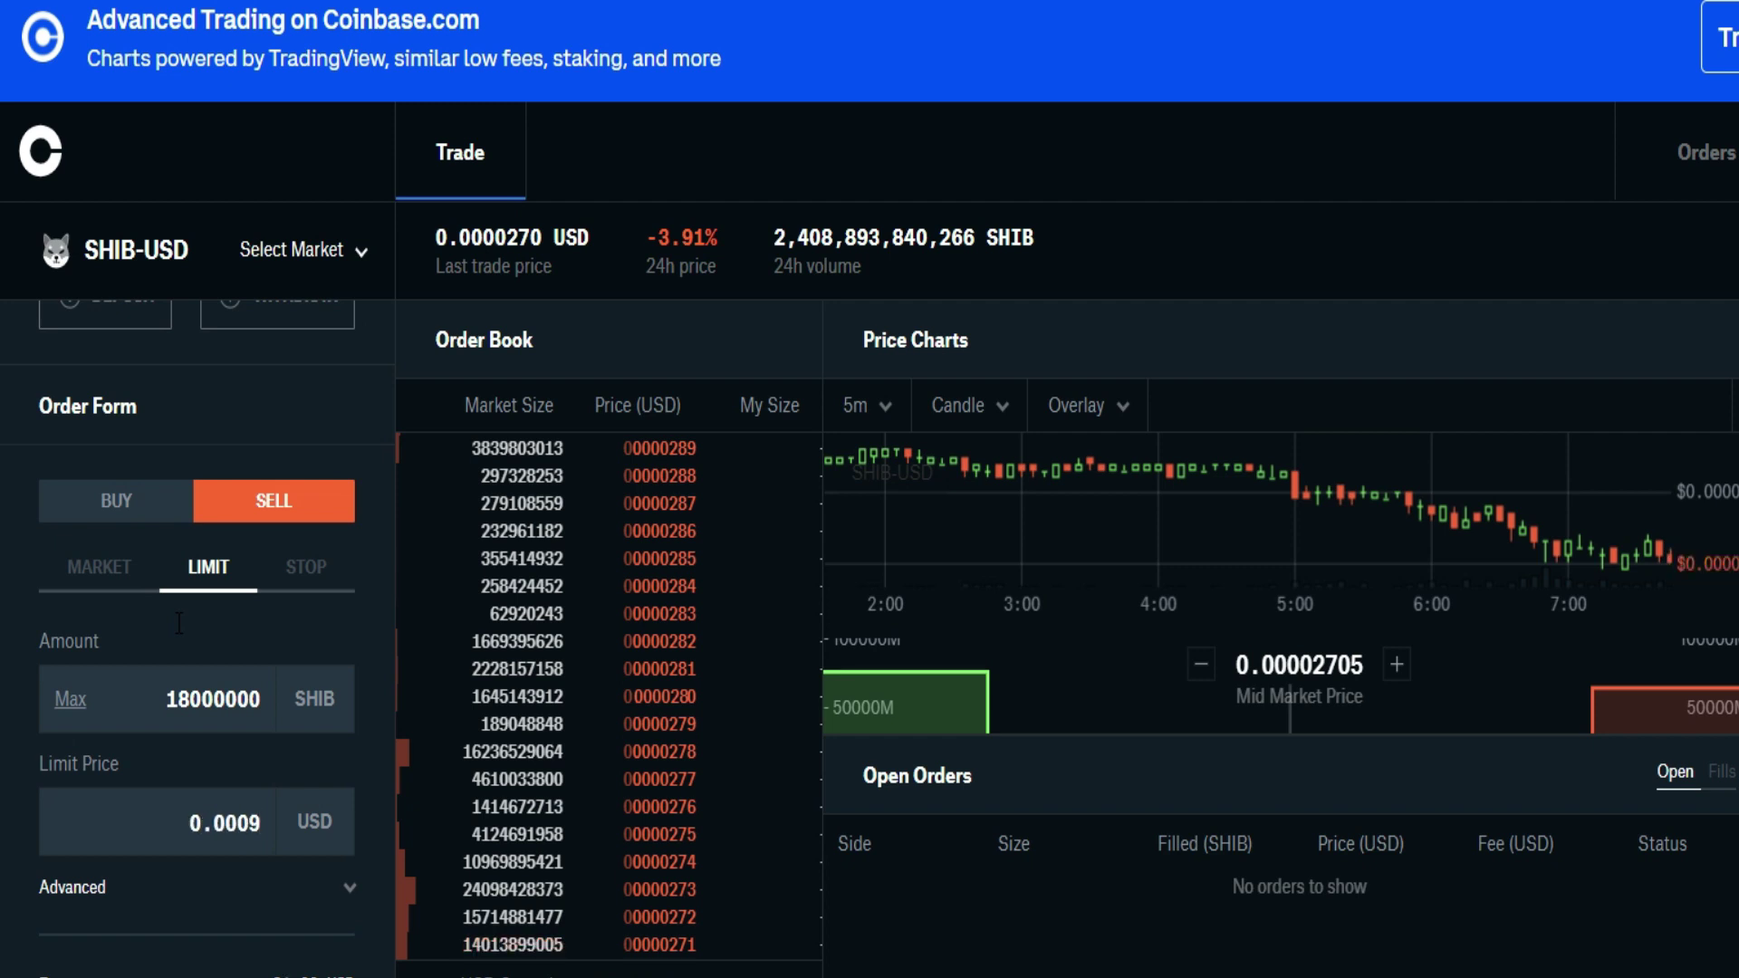
pyautogui.press('BackSpace')
pyautogui.write('8')
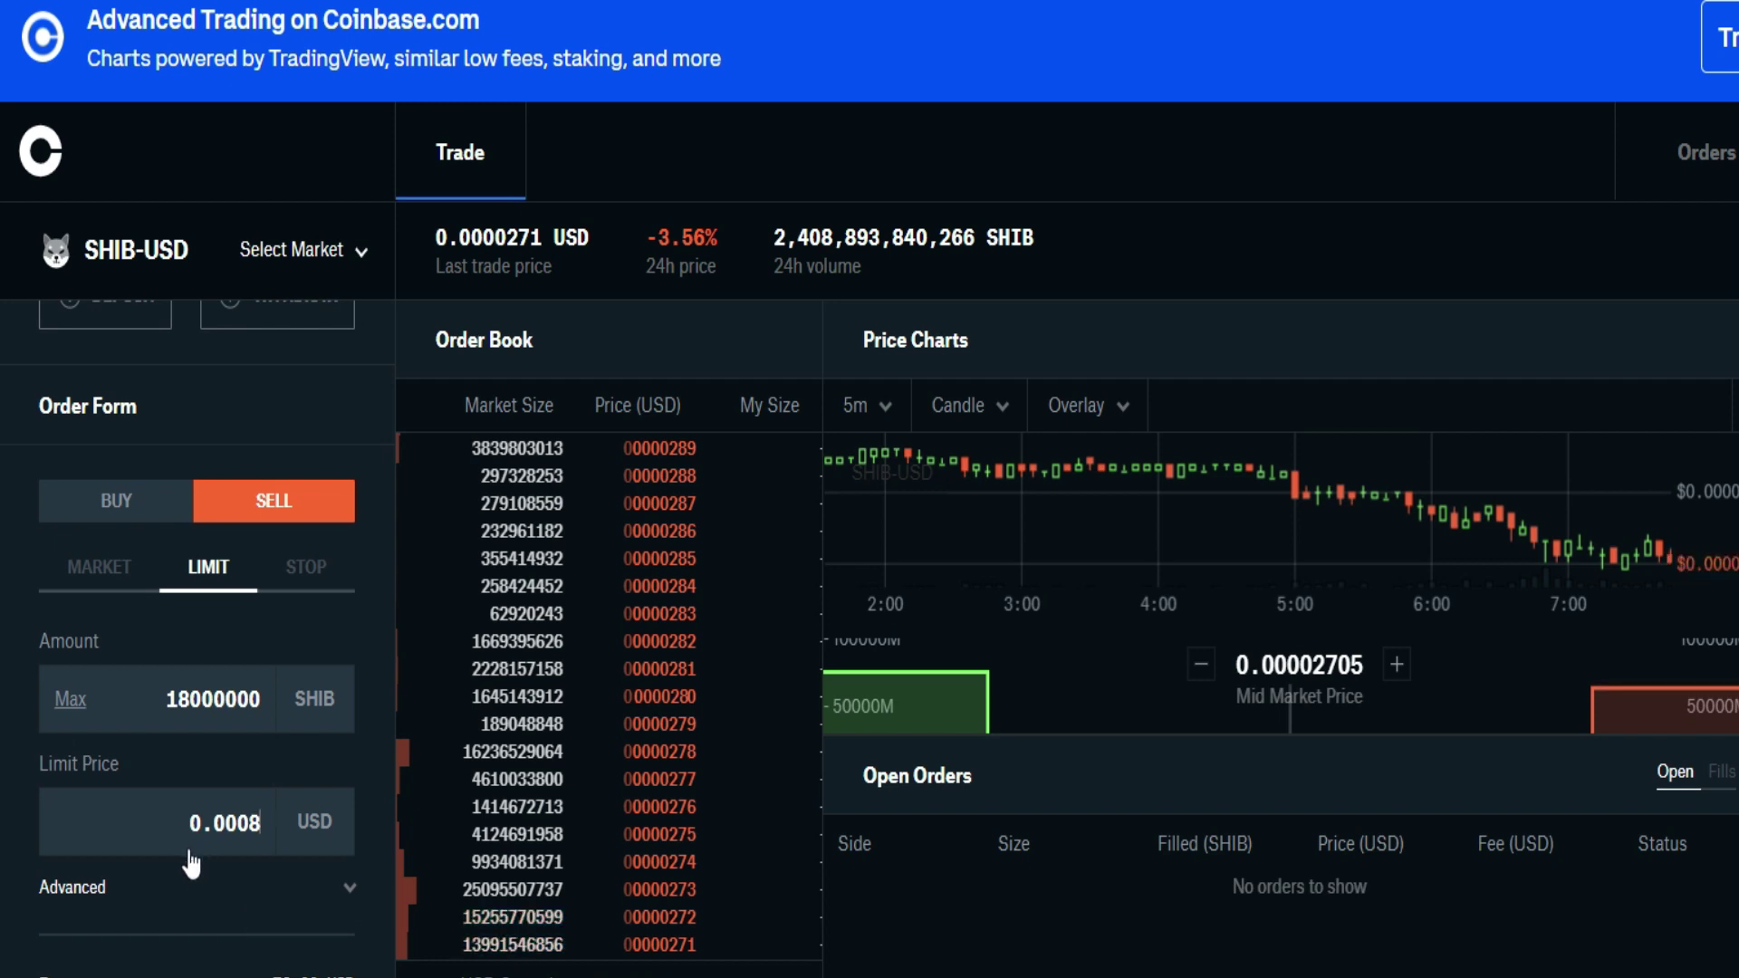
# Submit the limit sell order so it lists as open at 0.0008000 USD
pyautogui.press('Return')
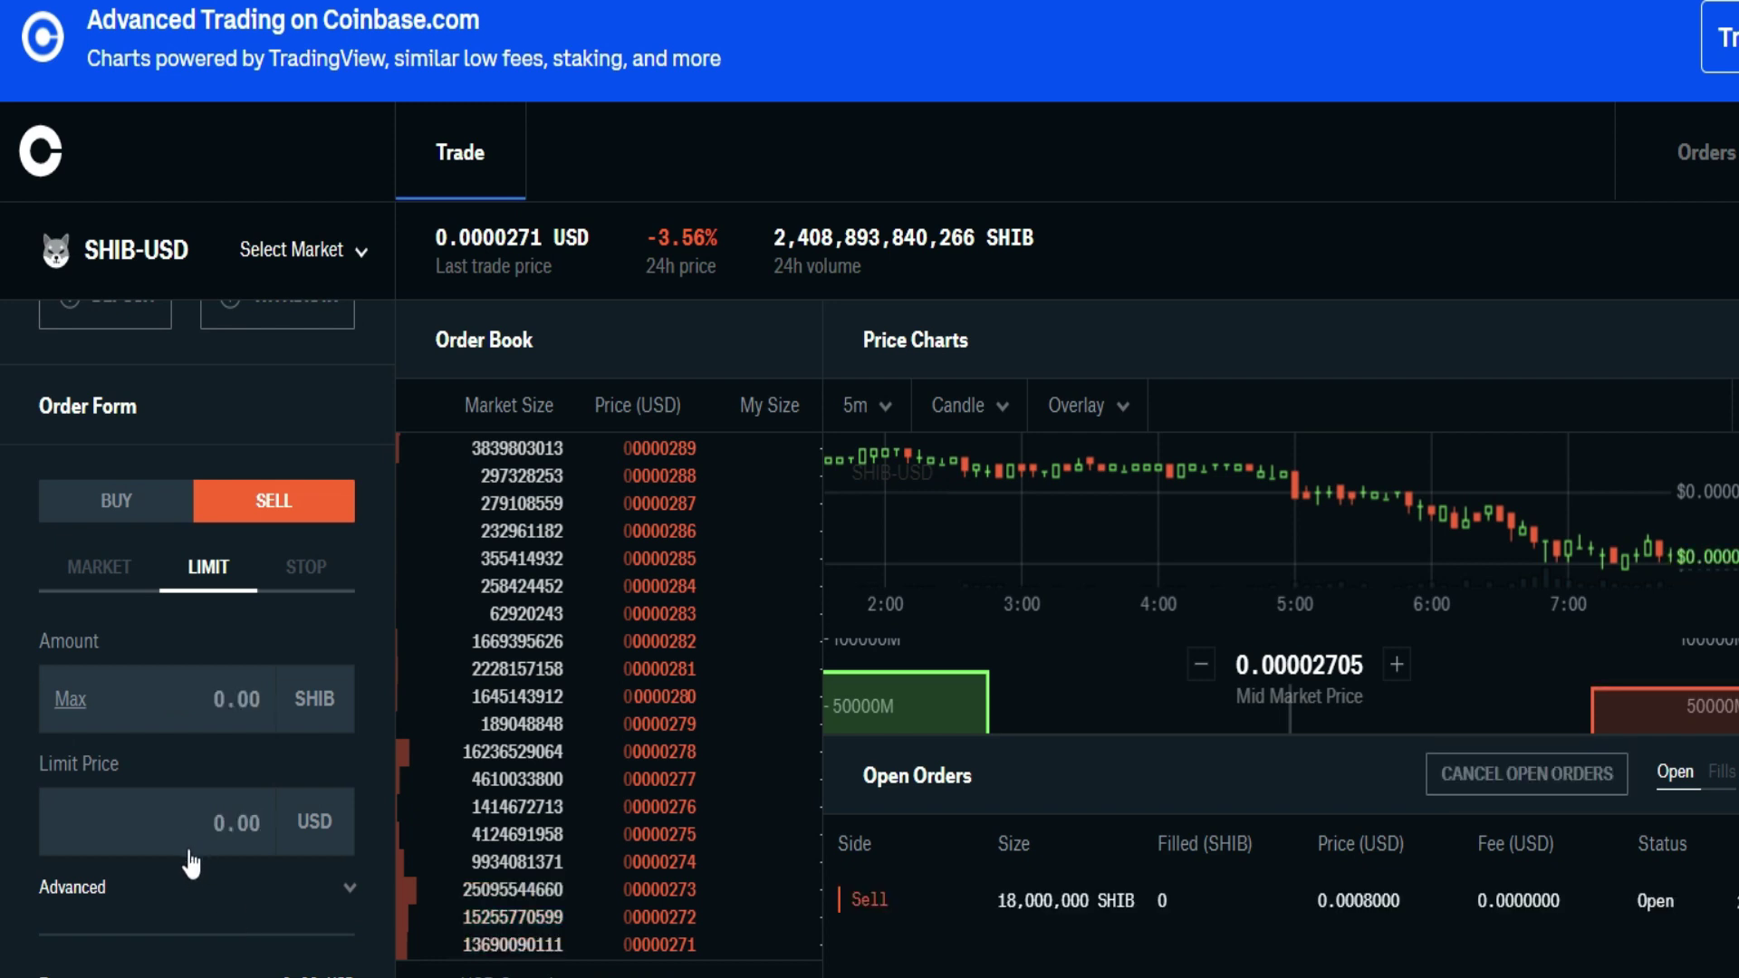